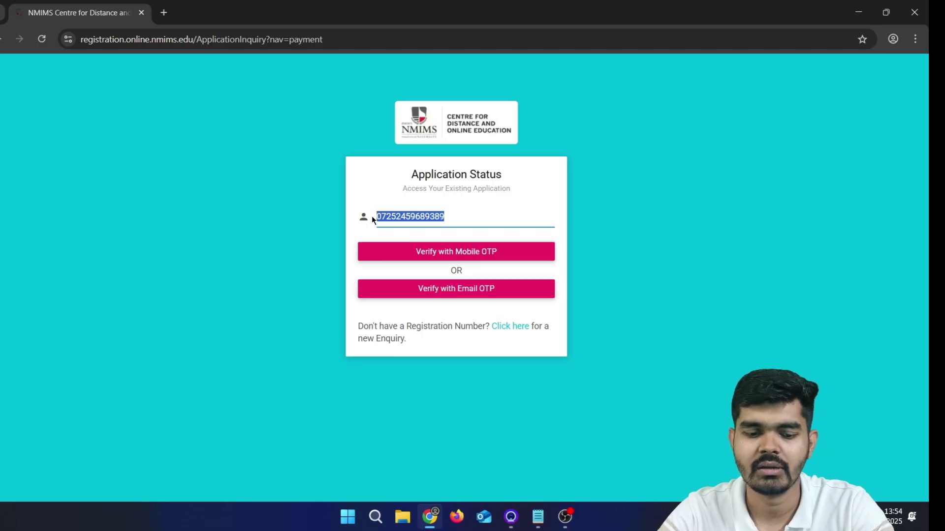
# Log back in with the registration number and mobile OTP to reach the applicant dashboard
pyautogui.press('BackSpace')
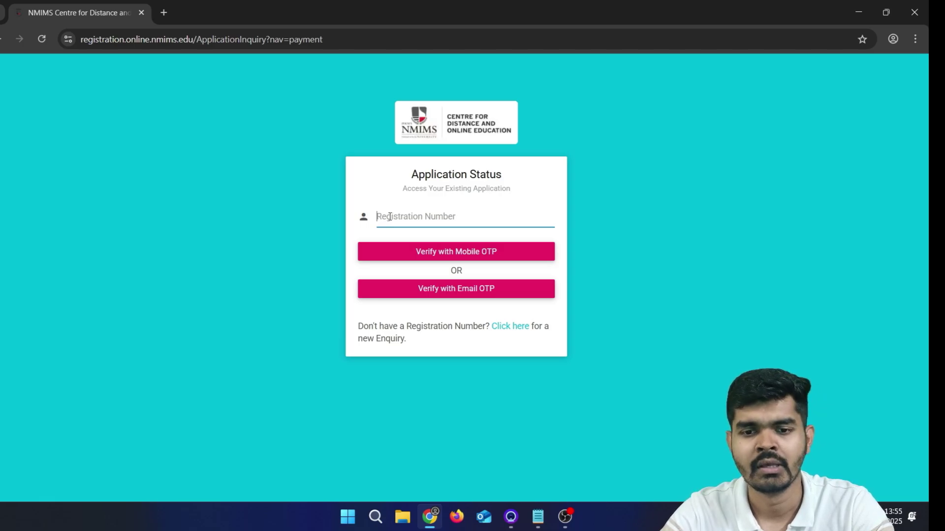
pyautogui.hotkey('ctrl', 'v')
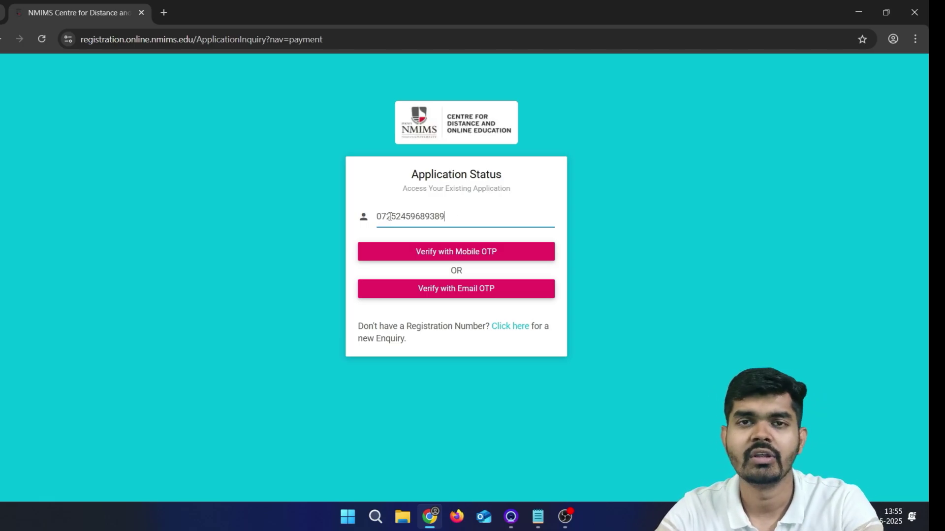
pyautogui.click(425, 252)
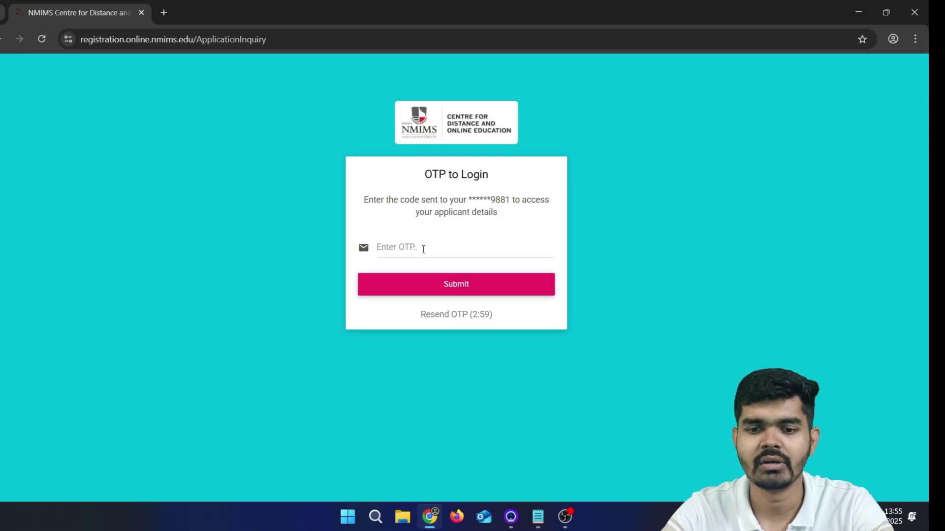
pyautogui.click(399, 243)
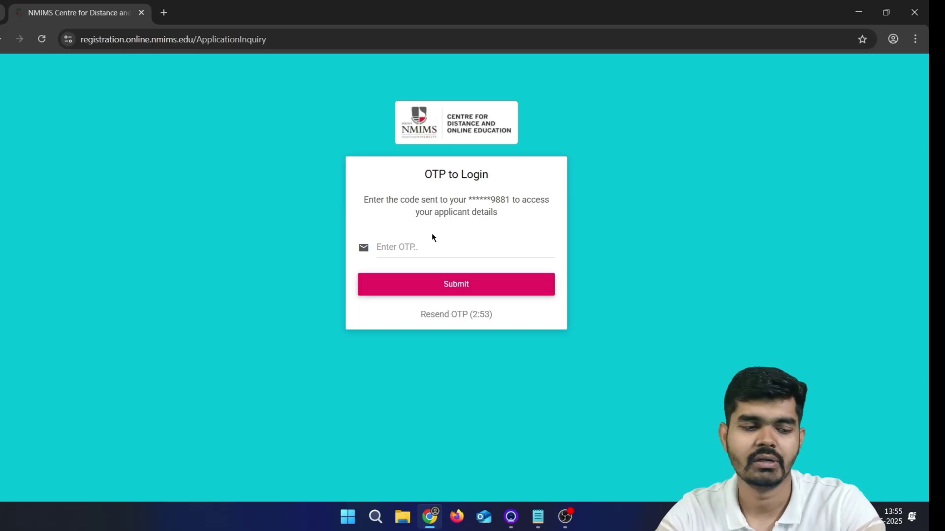
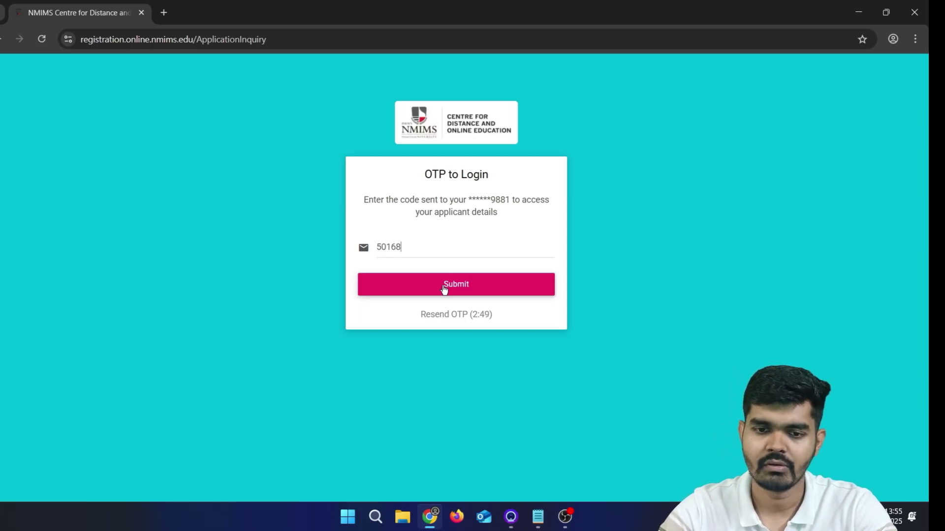
pyautogui.click(444, 287)
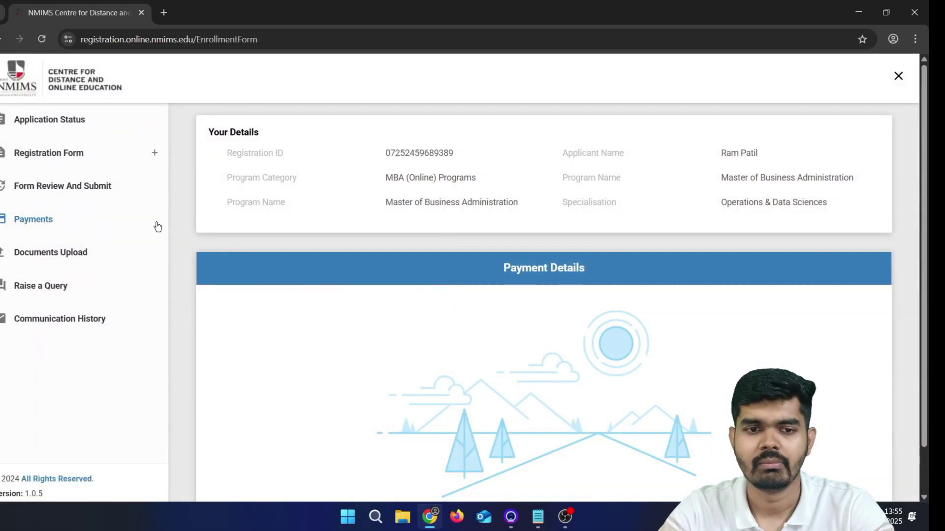
# View Application Status with its Basic Details and Application Journey progress
pyautogui.click(70, 125)
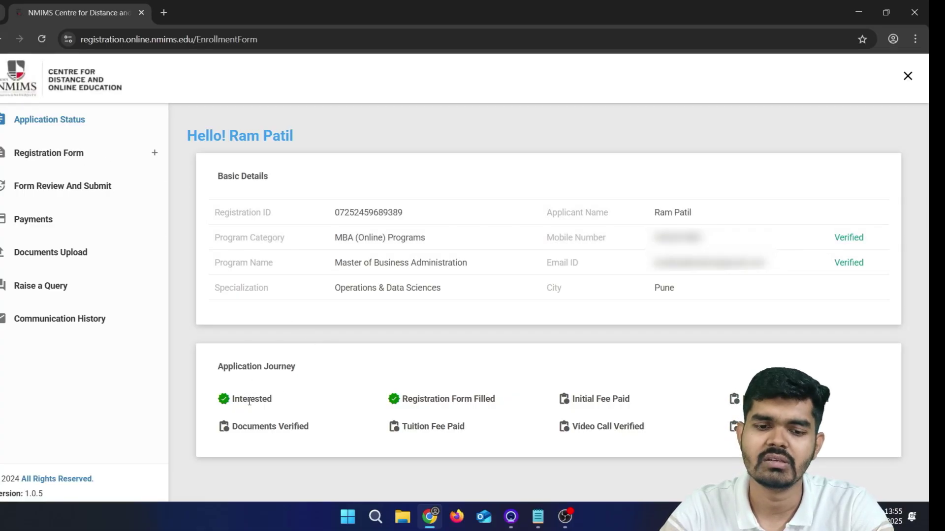
pyautogui.moveTo(242, 400); pyautogui.dragTo(255, 400)
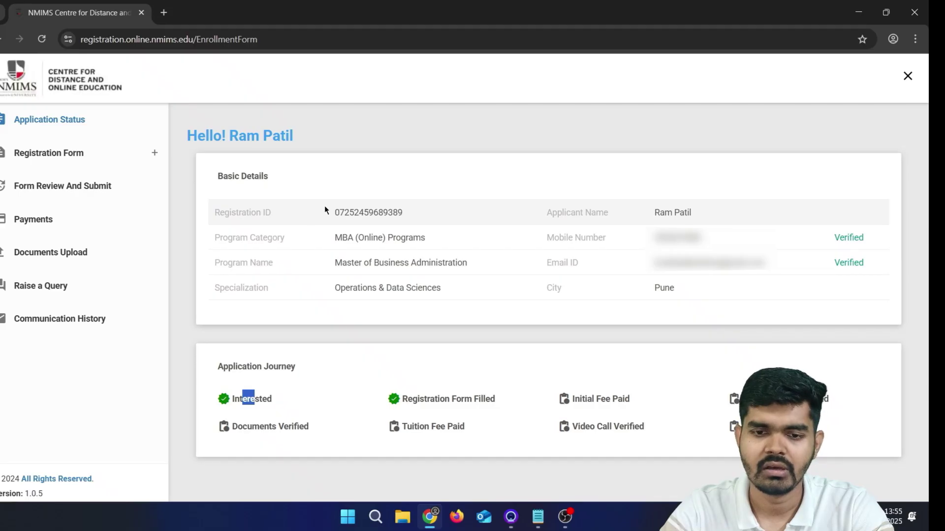
pyautogui.click(278, 400)
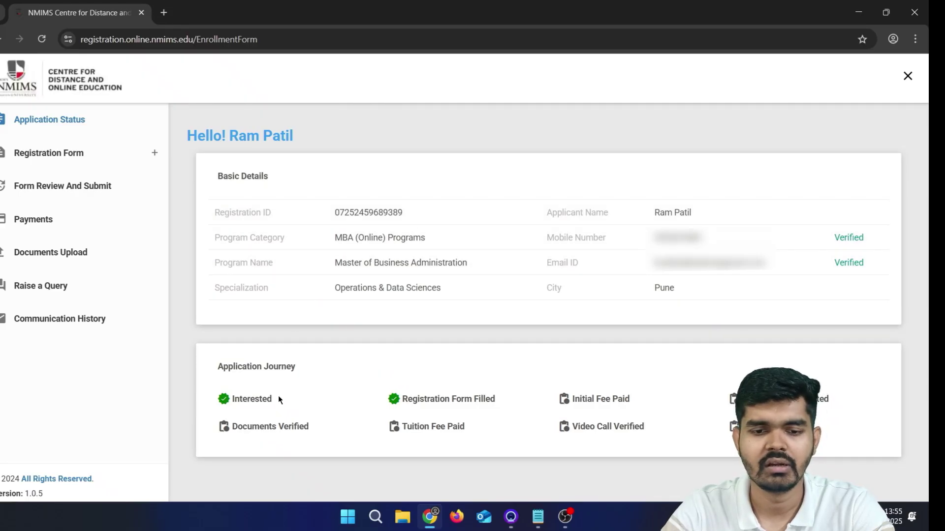
pyautogui.moveTo(401, 399); pyautogui.dragTo(480, 400)
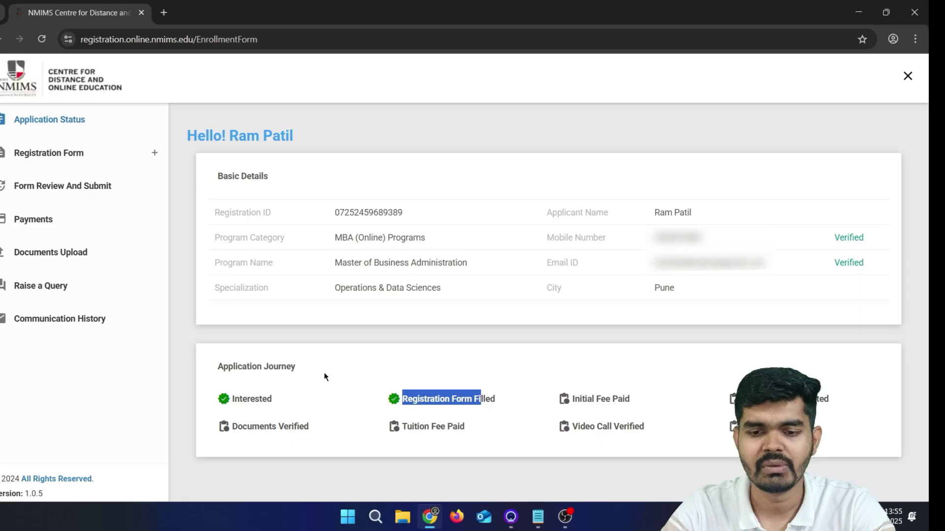
pyautogui.click(67, 153)
# Review I. Personal Details fields, including Category General, Nationality Indian and Special needs No
pyautogui.click(72, 181)
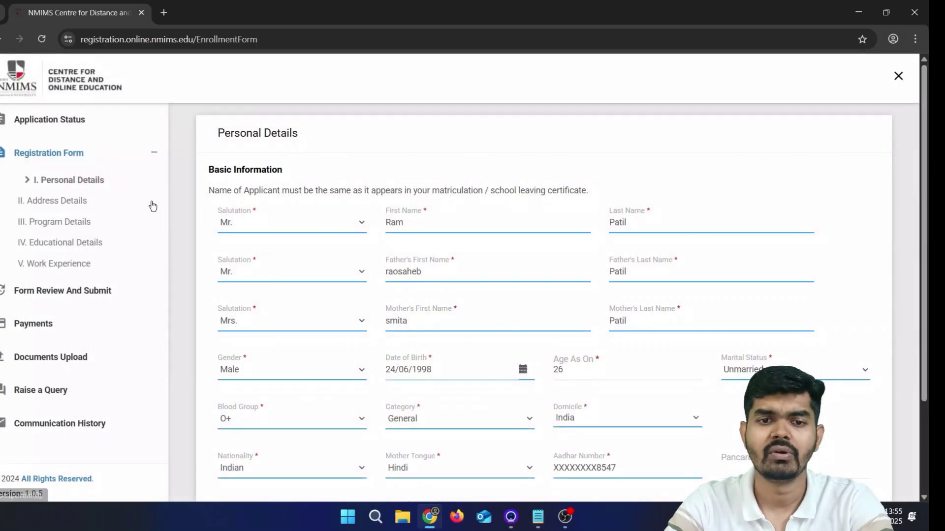
pyautogui.scroll(-1, 274, 245)
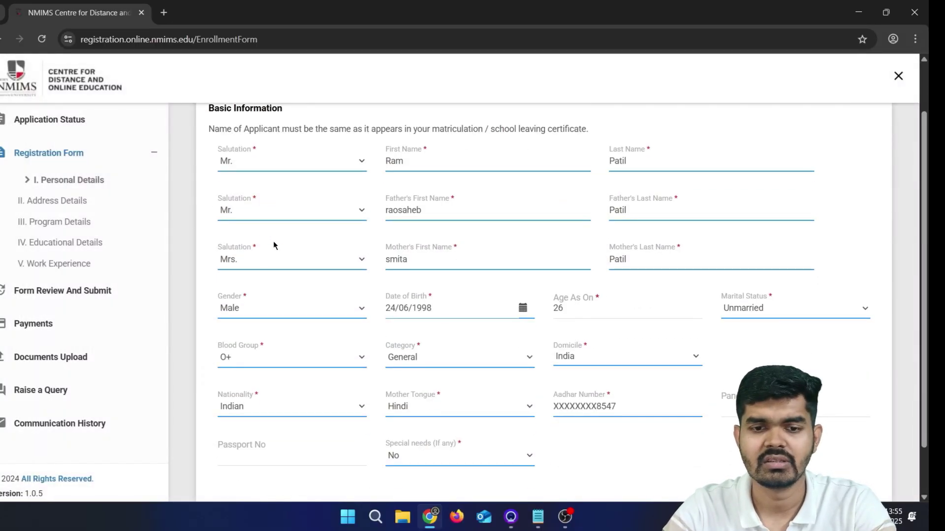
pyautogui.scroll(1, 273, 241)
pyautogui.scroll(-1, 299, 253)
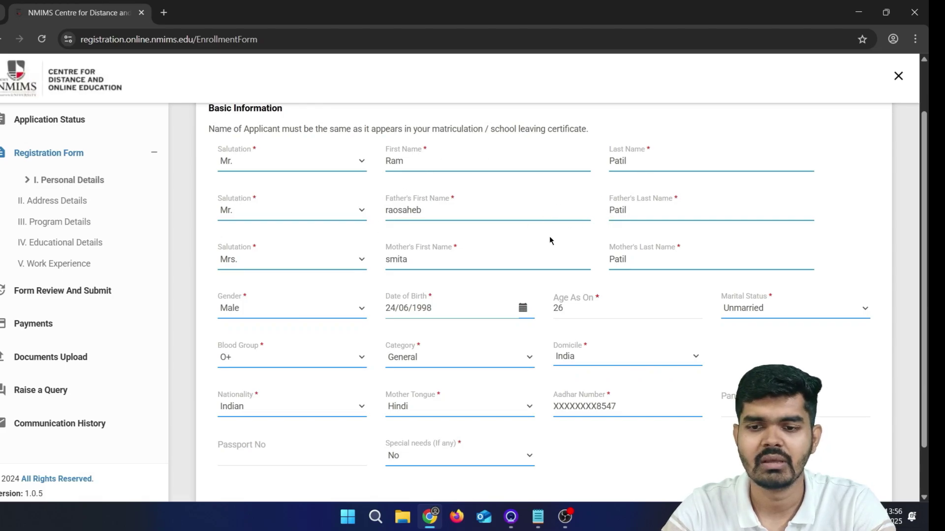
pyautogui.scroll(-1, 497, 261)
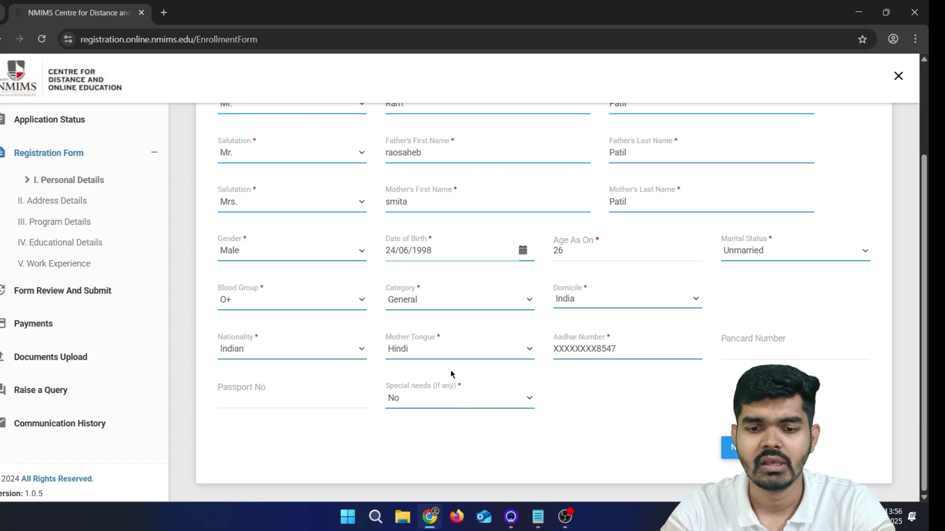
# Go through the Address Details shipping address and continue to Program Details
pyautogui.click(732, 448)
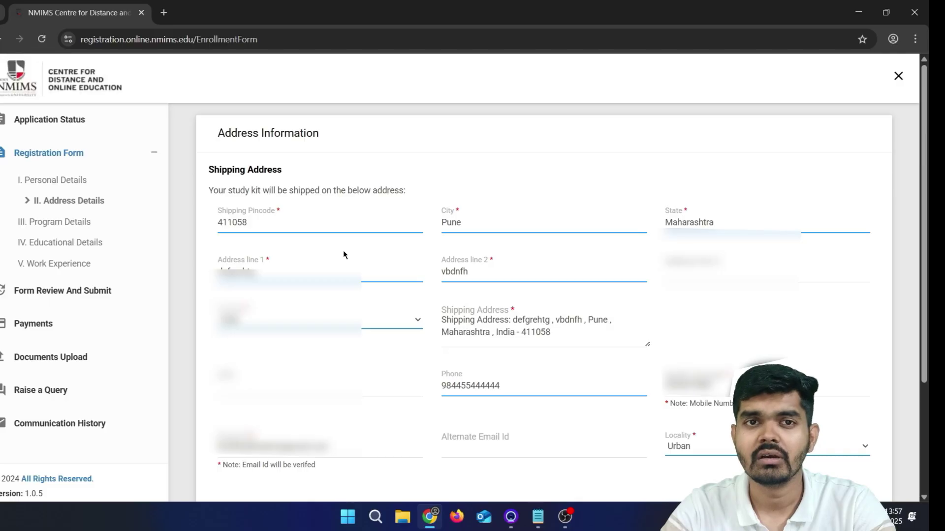
pyautogui.scroll(-1, 391, 295)
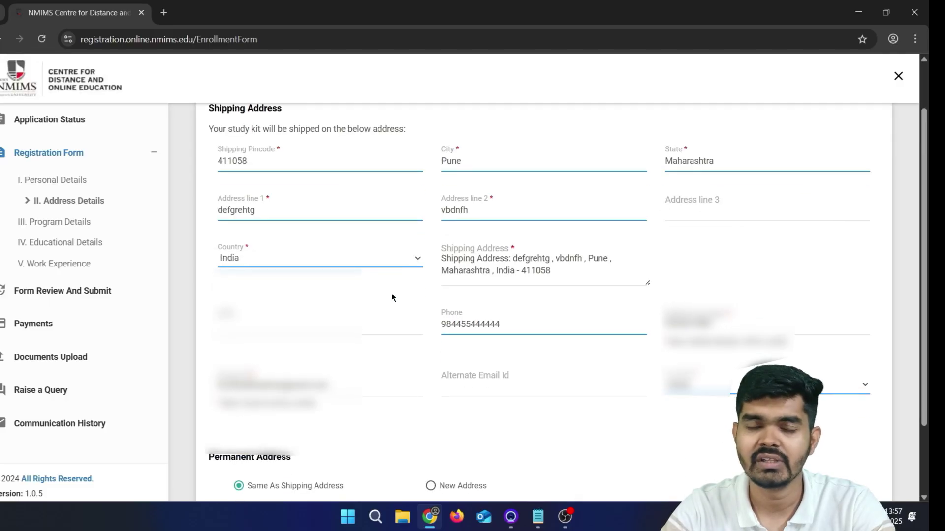
pyautogui.scroll(-2, 392, 298)
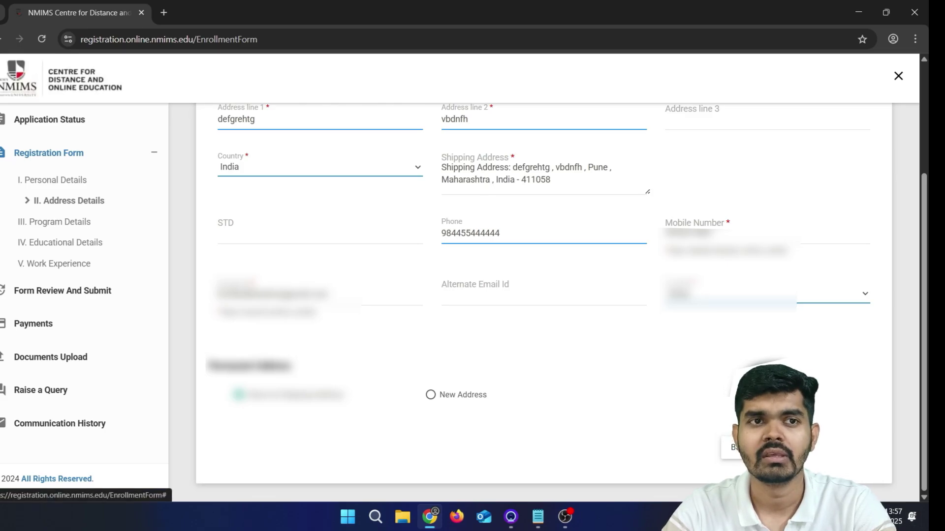
pyautogui.click(733, 447)
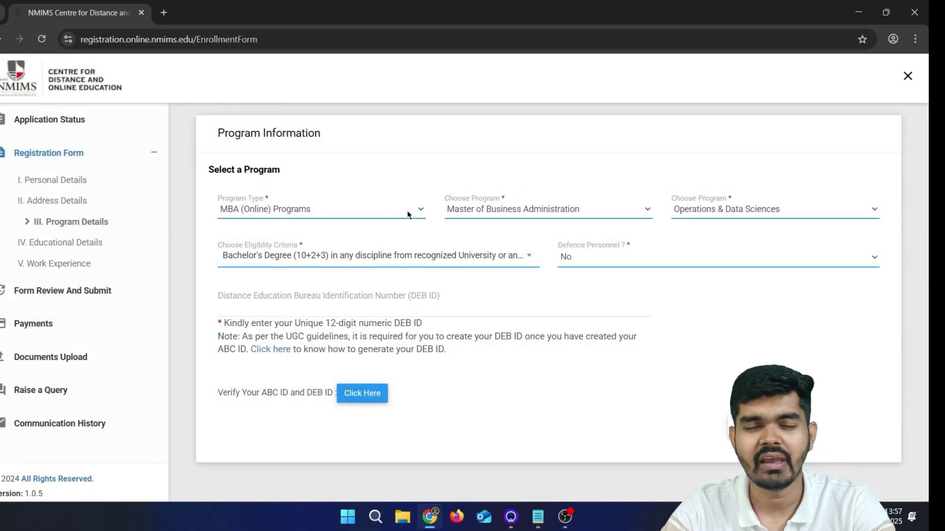
# Keep MBA (Online) Programs, Master of Business Administration, and Operations & Data Sciences specialisation
pyautogui.click(365, 211)
pyautogui.click(365, 211)
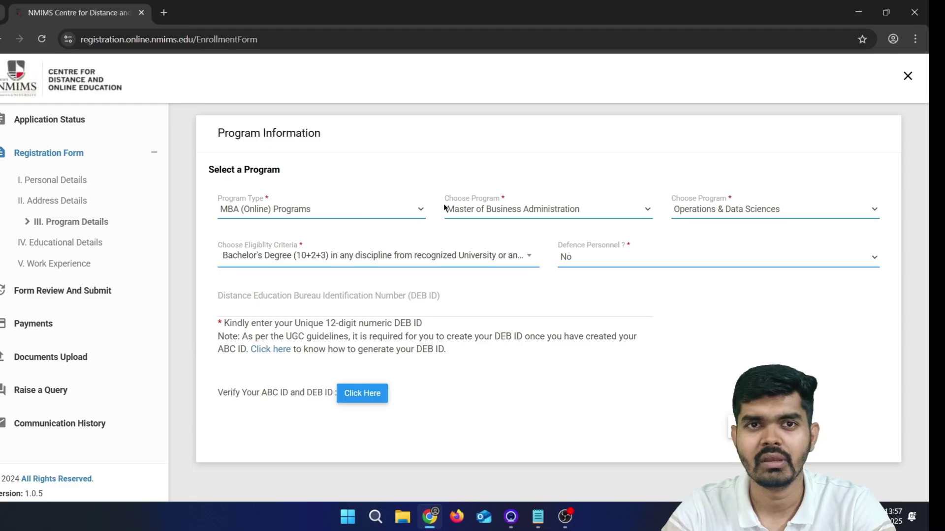
pyautogui.click(485, 209)
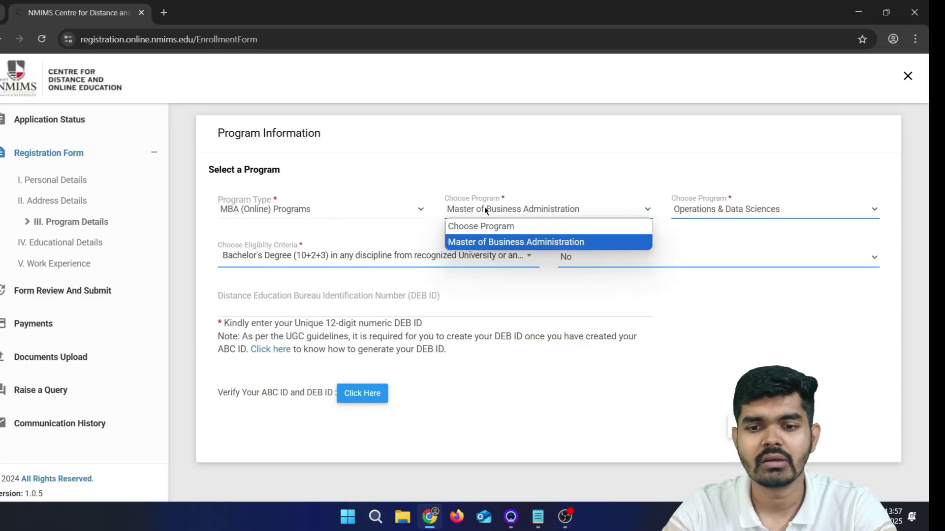
pyautogui.click(484, 209)
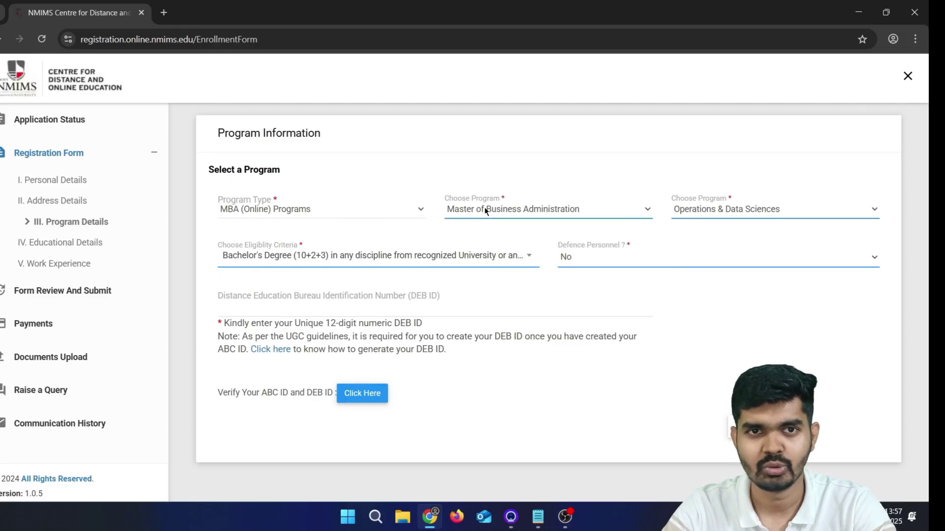
pyautogui.click(691, 211)
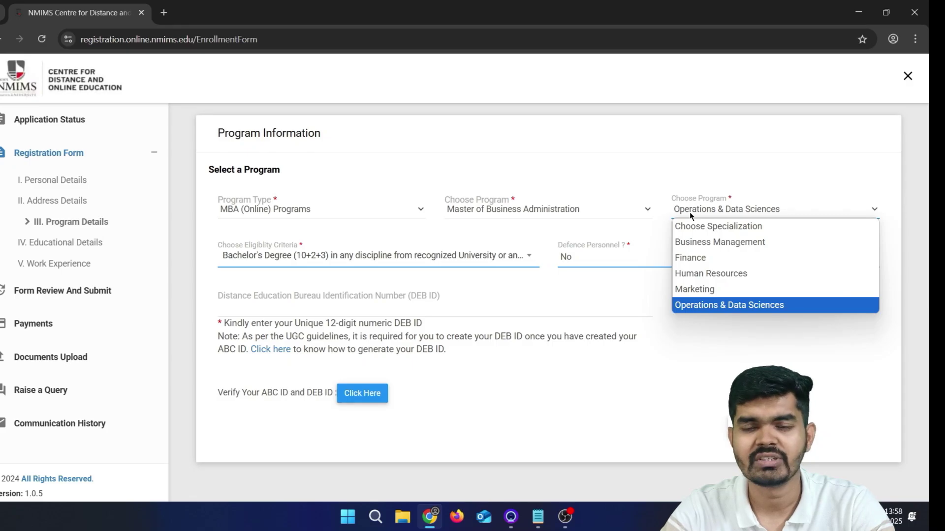
pyautogui.click(689, 212)
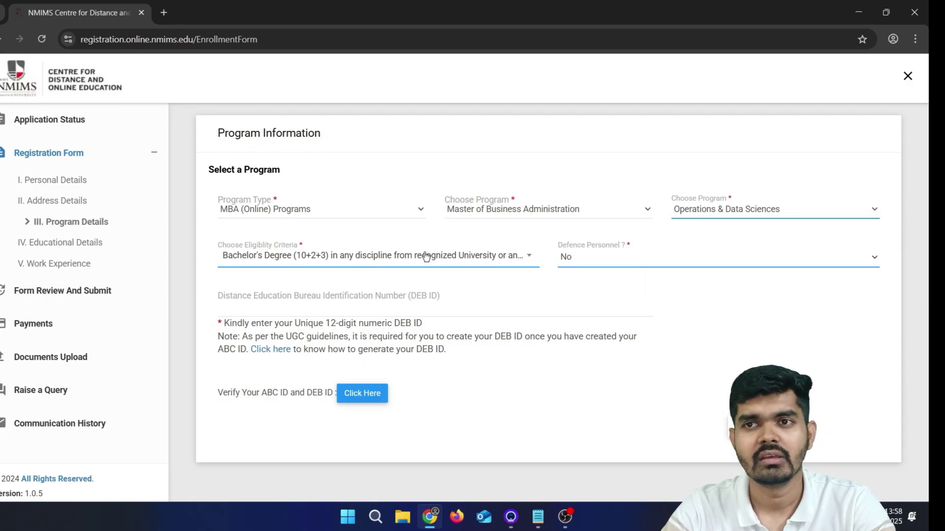
# Keep Bachelor's Degree (10+2+3) eligibility and Defence Personnel No, and select the DEB ID field
pyautogui.click(323, 261)
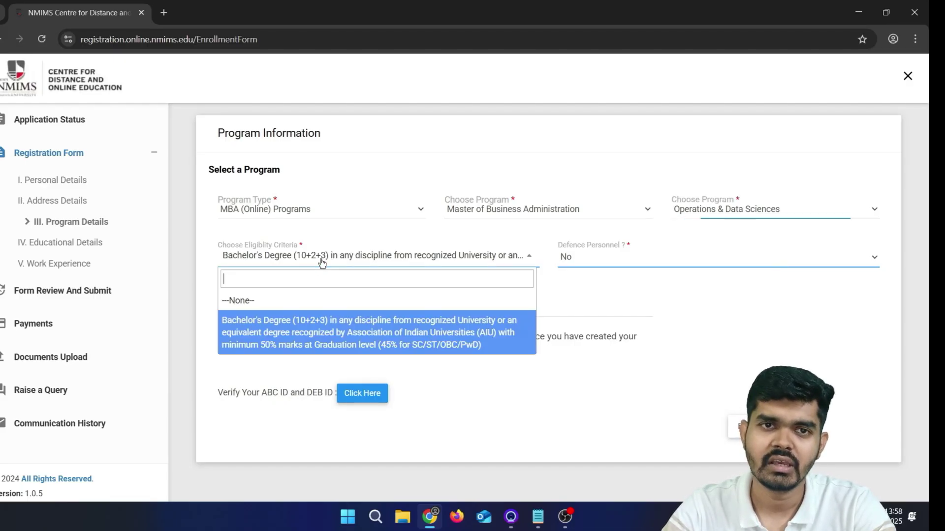
pyautogui.click(322, 262)
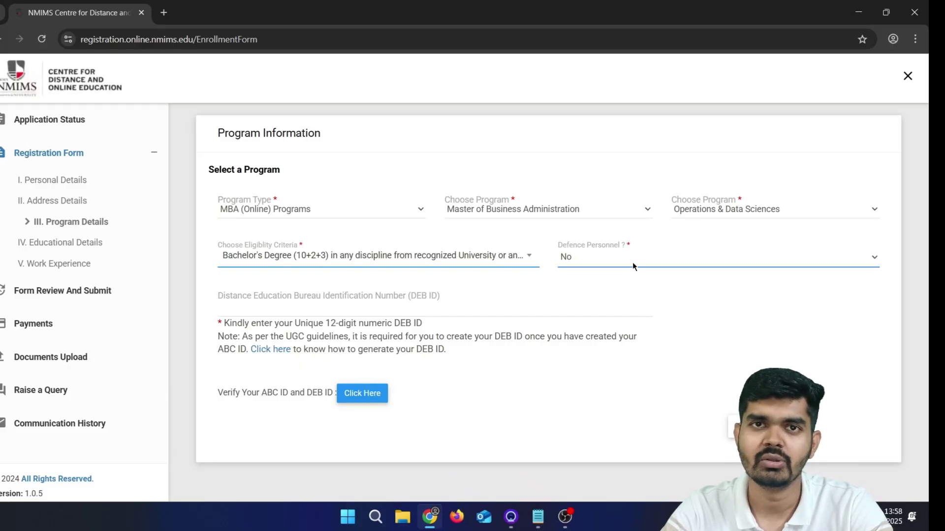
pyautogui.click(633, 262)
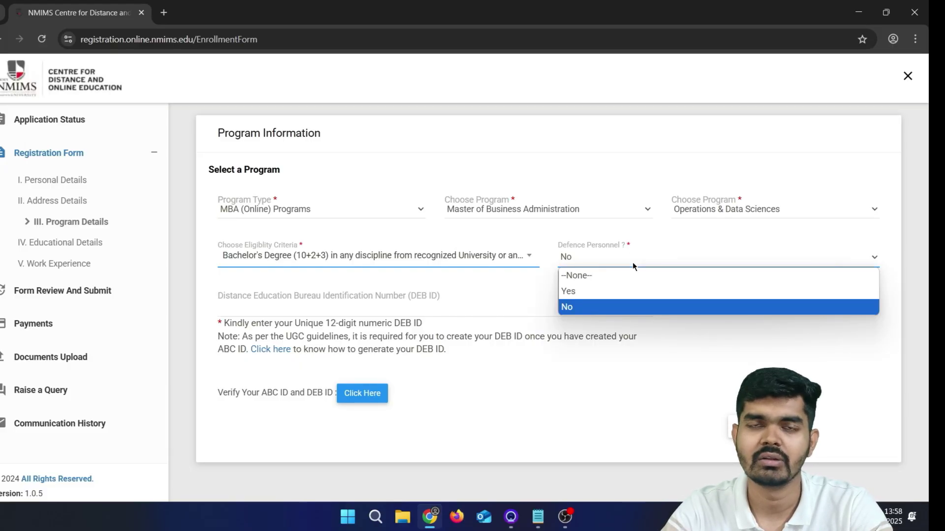
pyautogui.click(633, 262)
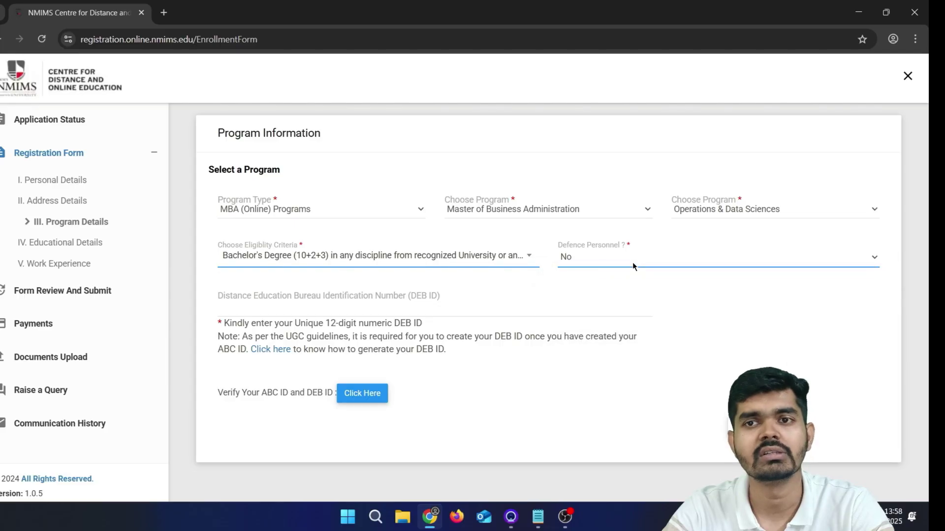
pyautogui.click(355, 303)
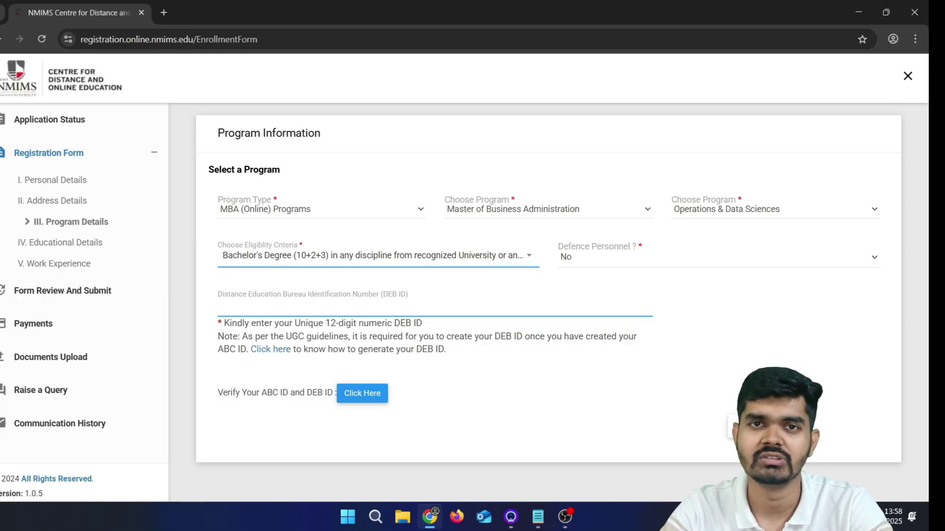
# Save program details and scroll through the 10th, 12th and graduation entries
pyautogui.click(767, 427)
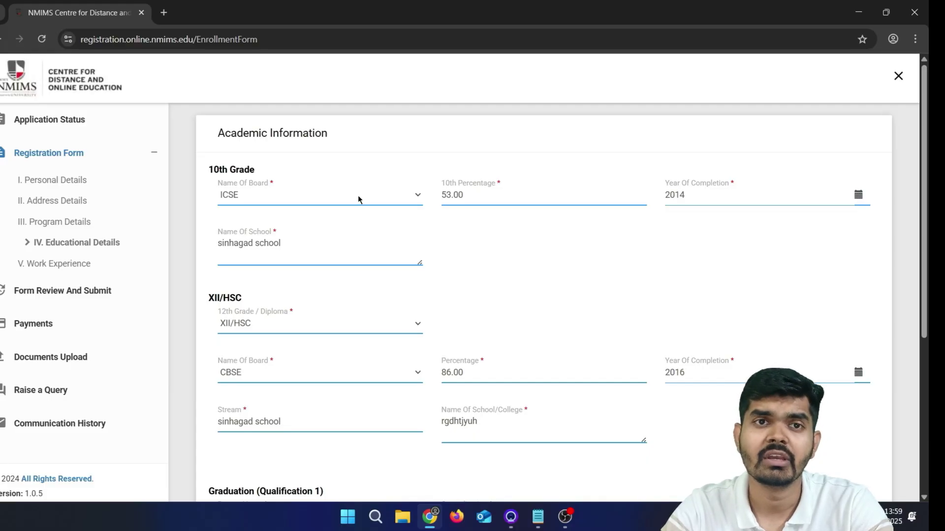
pyautogui.scroll(-1, 359, 198)
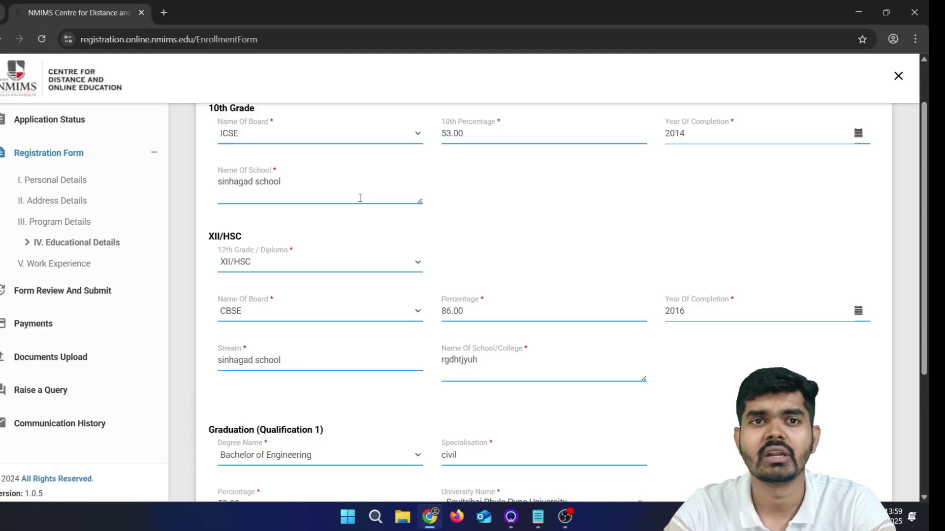
pyautogui.scroll(-1, 375, 236)
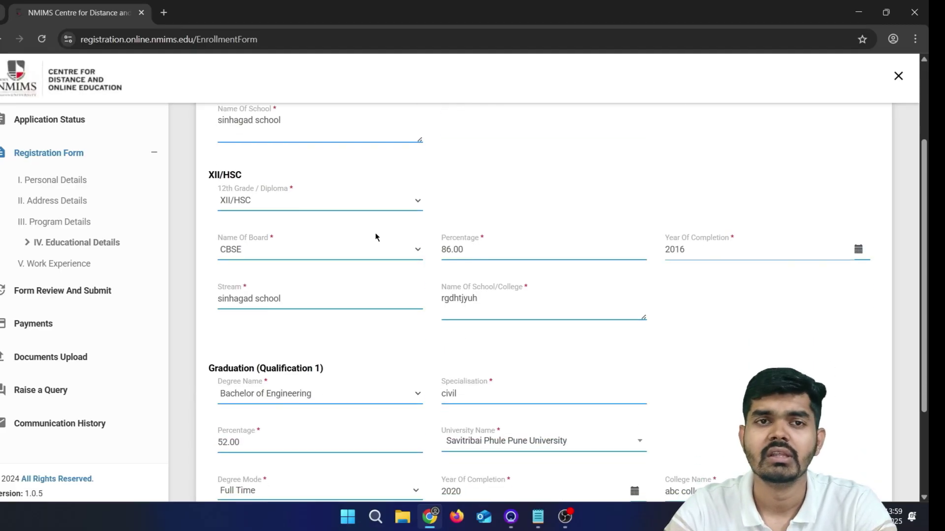
pyautogui.scroll(-2, 375, 237)
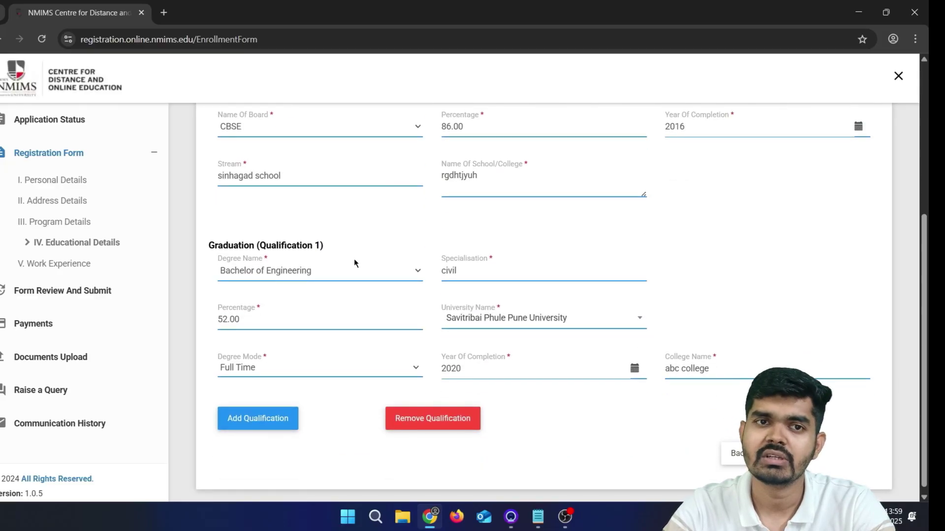
# Confirm Bachelor of Engineering, Savitribai Phule Pune University, and Full Time degree mode
pyautogui.click(355, 269)
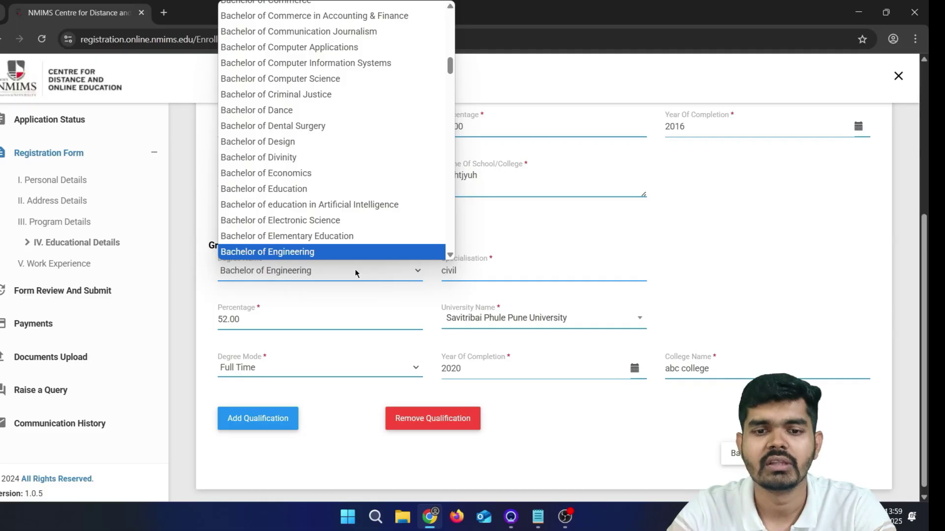
pyautogui.click(355, 269)
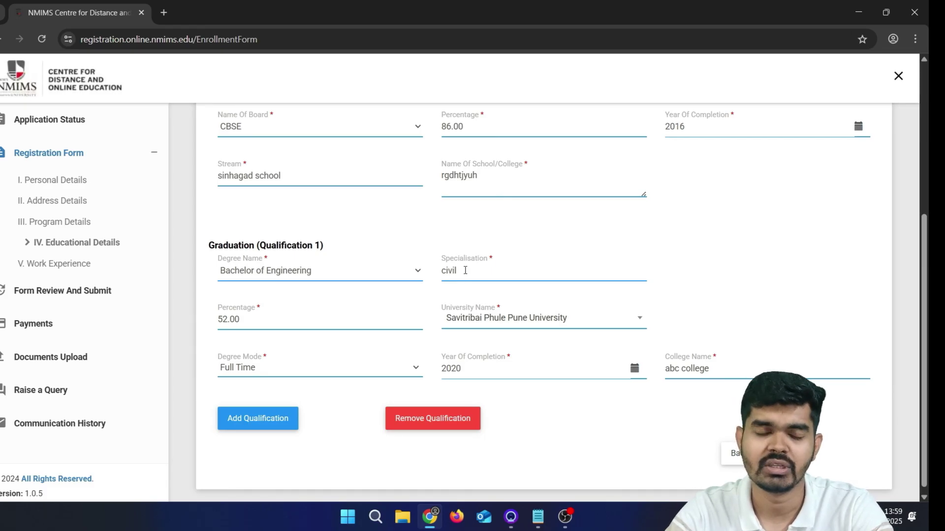
pyautogui.click(463, 324)
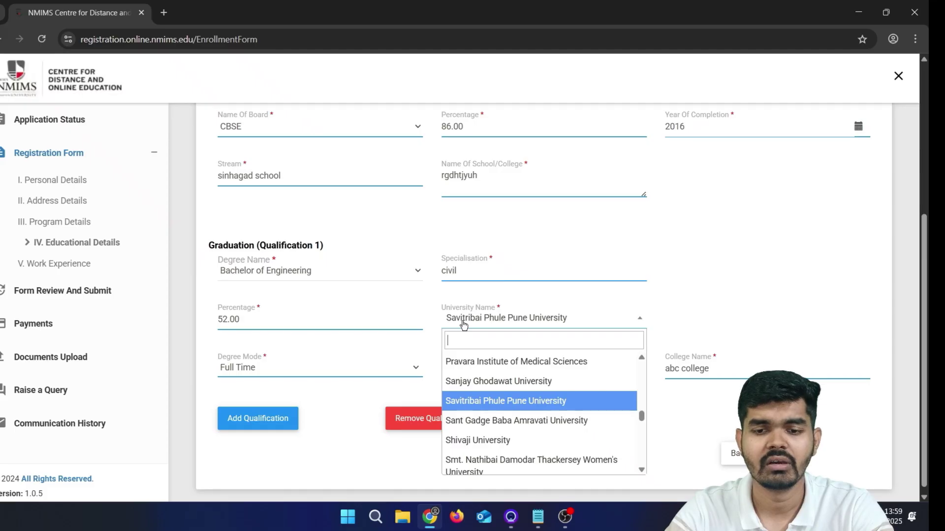
pyautogui.click(463, 324)
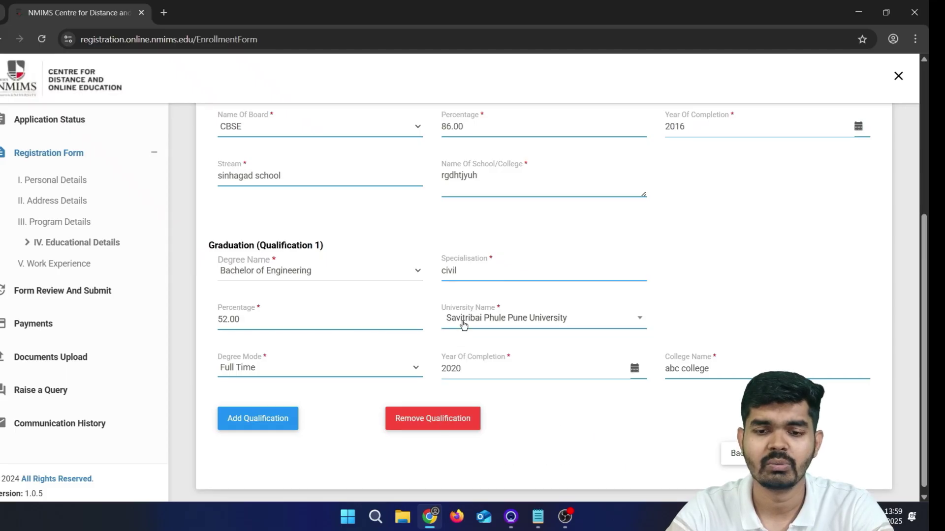
pyautogui.click(351, 373)
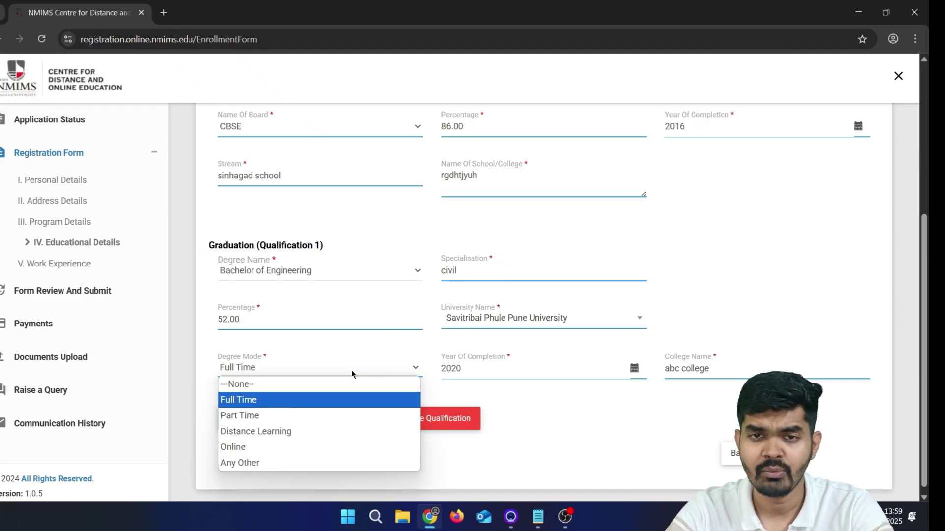
pyautogui.click(352, 374)
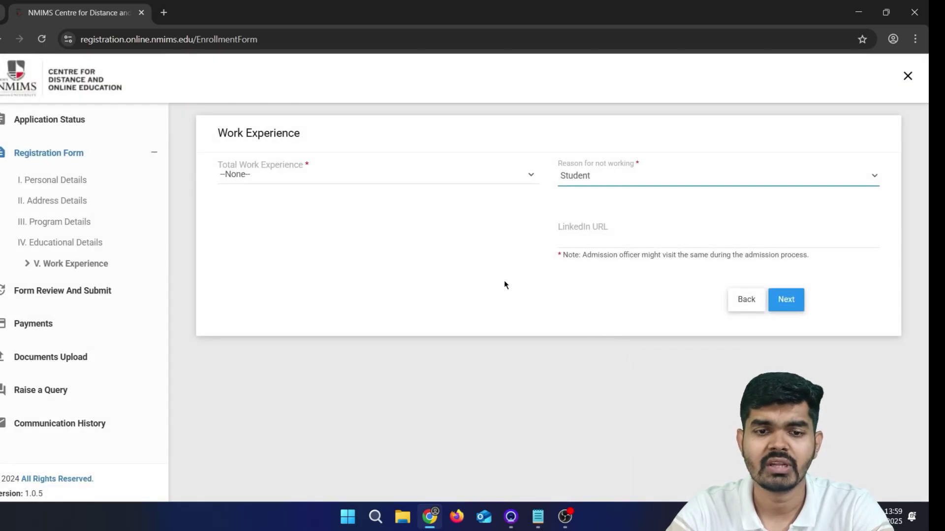
# Set Total Work Experience to 1-3 Years
pyautogui.click(417, 178)
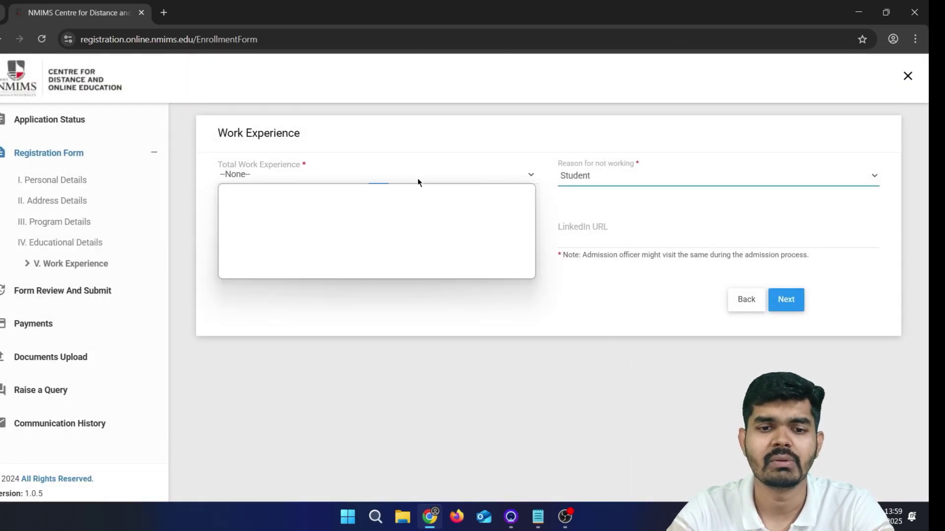
pyautogui.click(417, 180)
pyautogui.click(610, 175)
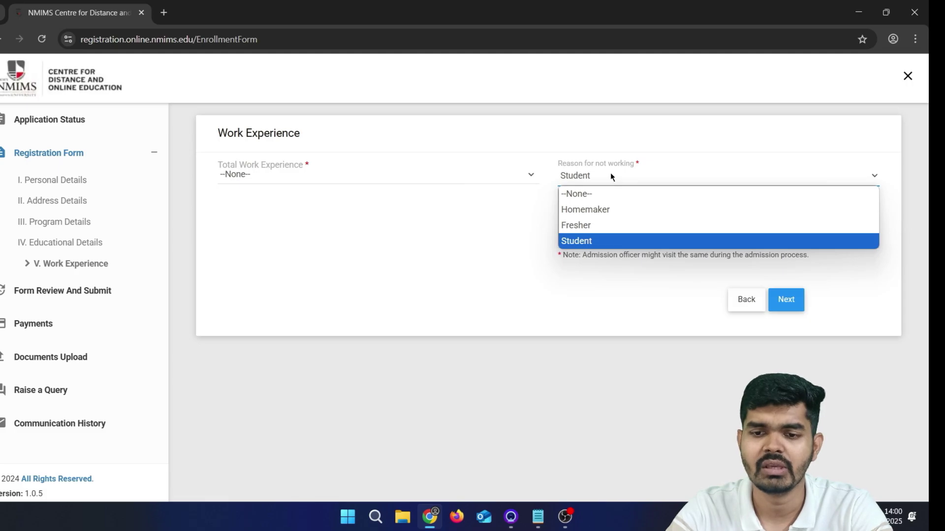
pyautogui.click(384, 174)
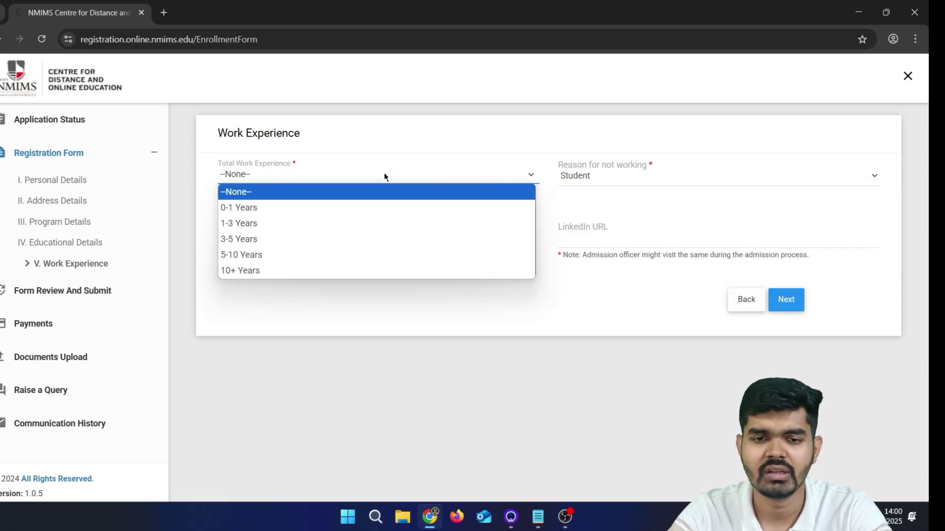
pyautogui.click(383, 218)
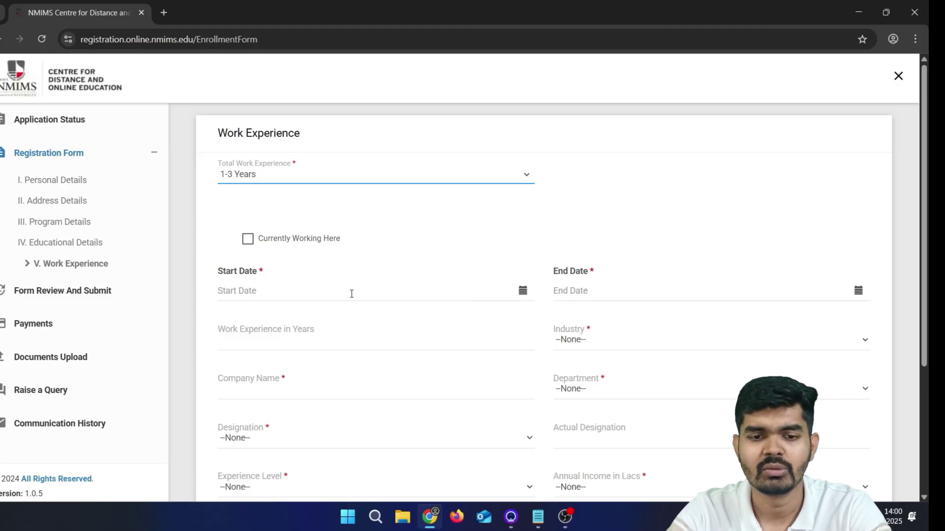
pyautogui.scroll(-1, 351, 294)
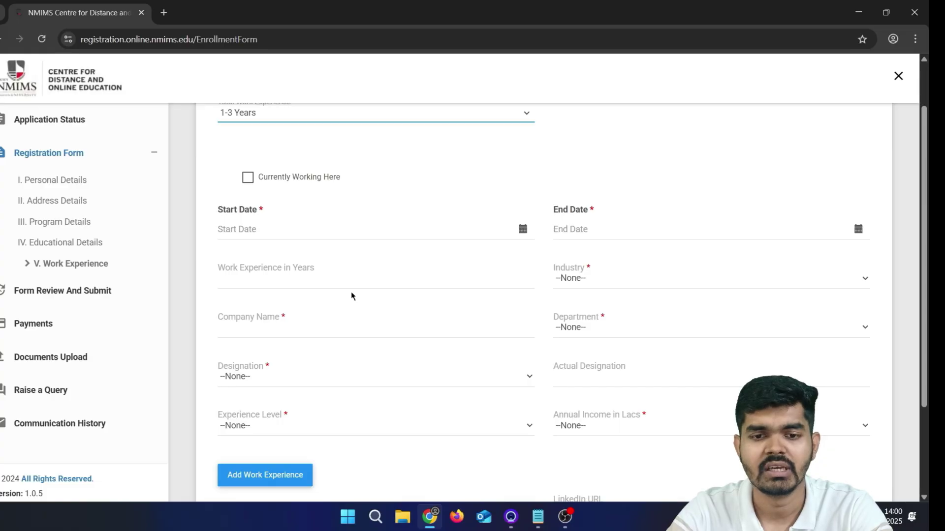
pyautogui.scroll(-1, 347, 296)
pyautogui.scroll(1, 348, 300)
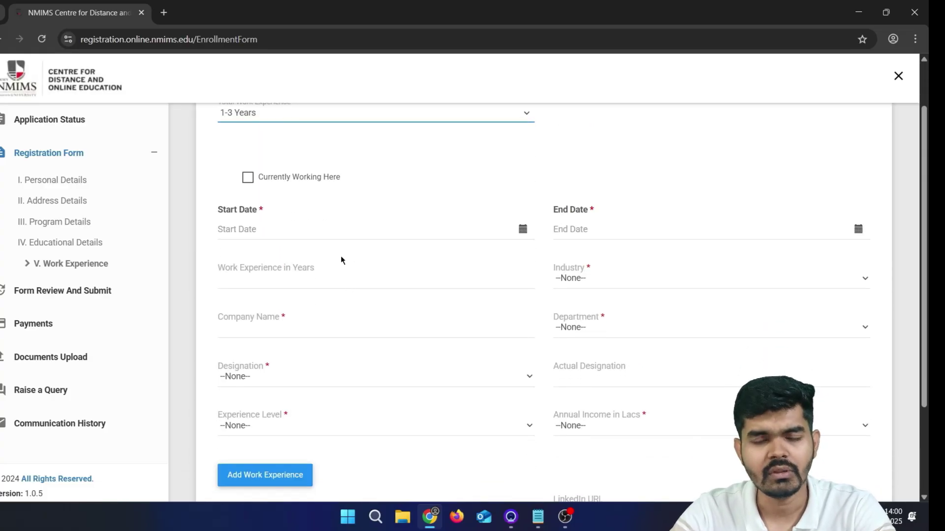
pyautogui.scroll(1, 340, 257)
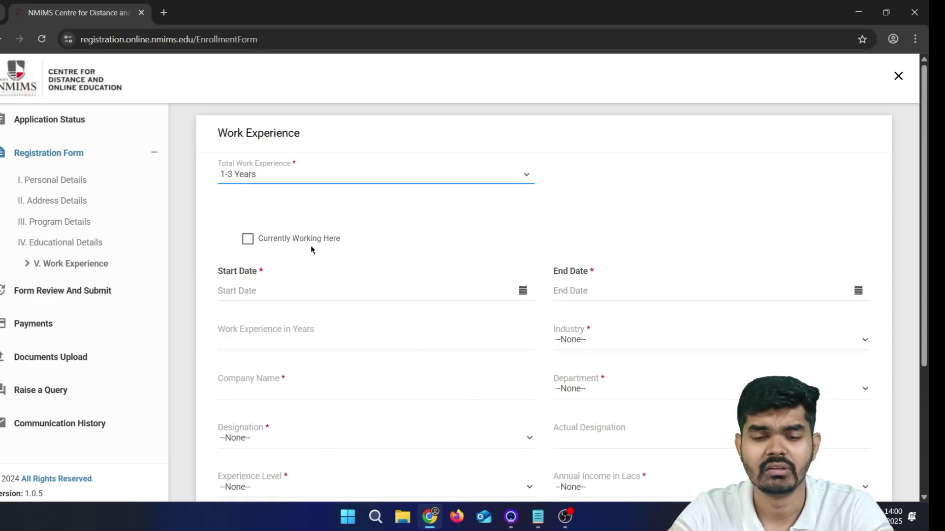
# Tick Currently Working Here and look over the empty employment fields
pyautogui.click(312, 242)
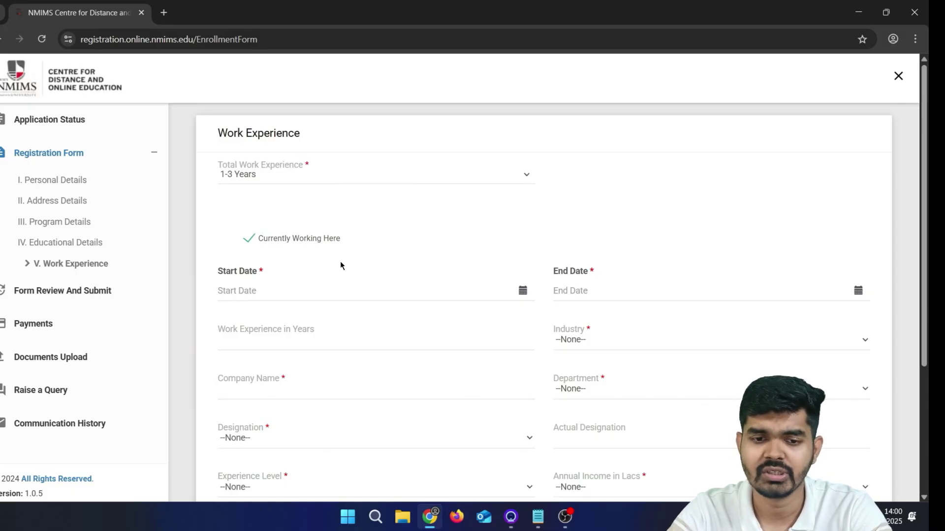
pyautogui.scroll(-1, 340, 262)
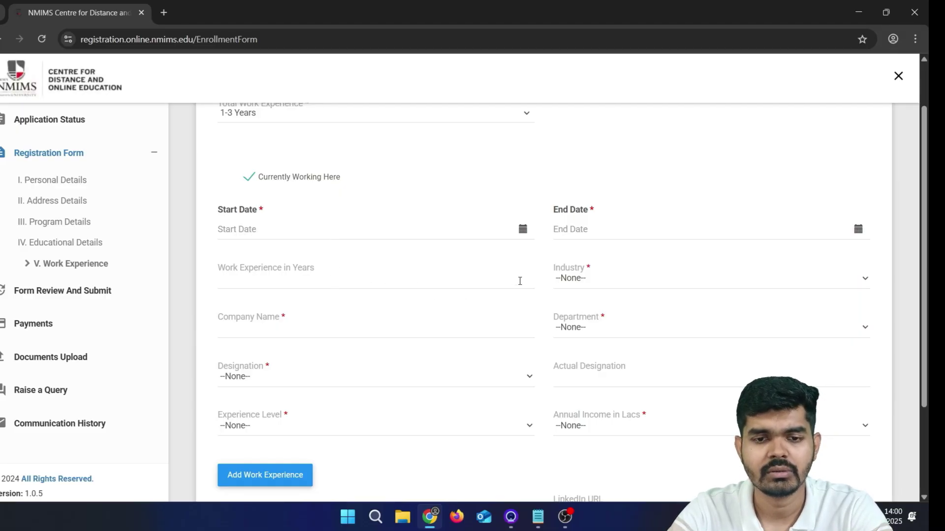
pyautogui.scroll(-1, 546, 282)
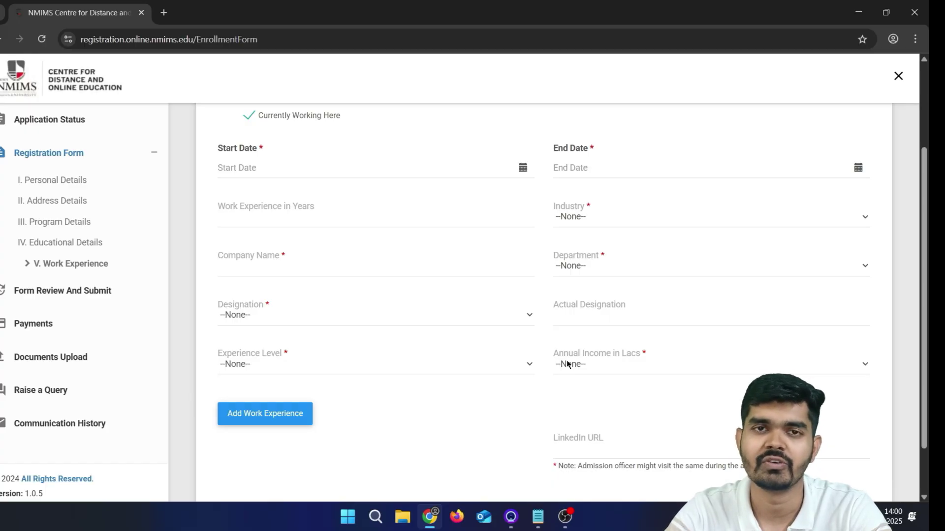
pyautogui.scroll(1, 453, 374)
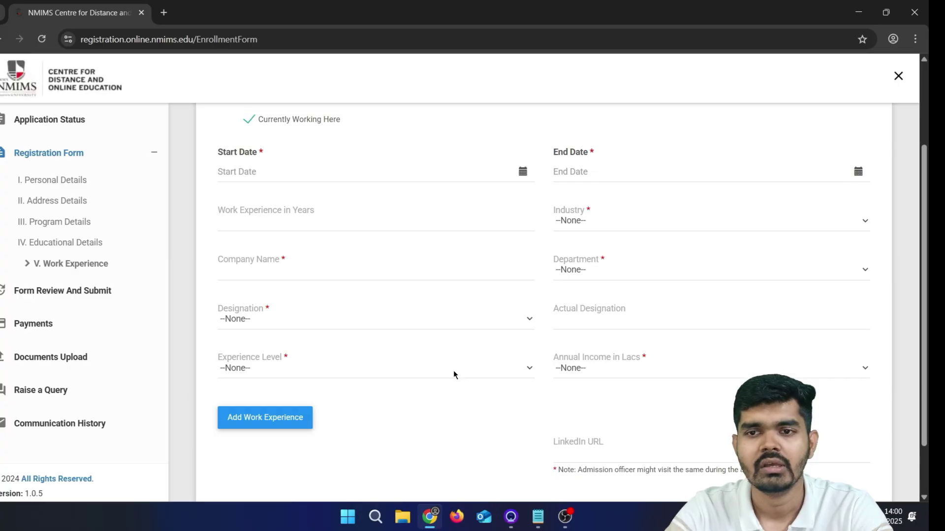
pyautogui.scroll(2, 453, 373)
# Reset Total Work Experience to --None--, choose Student as reason for not working, and save
pyautogui.click(371, 180)
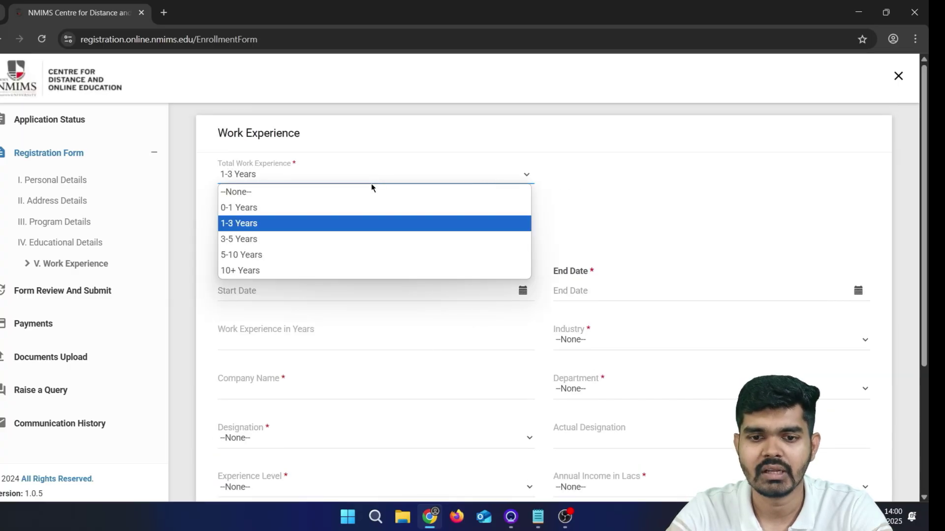
pyautogui.click(364, 197)
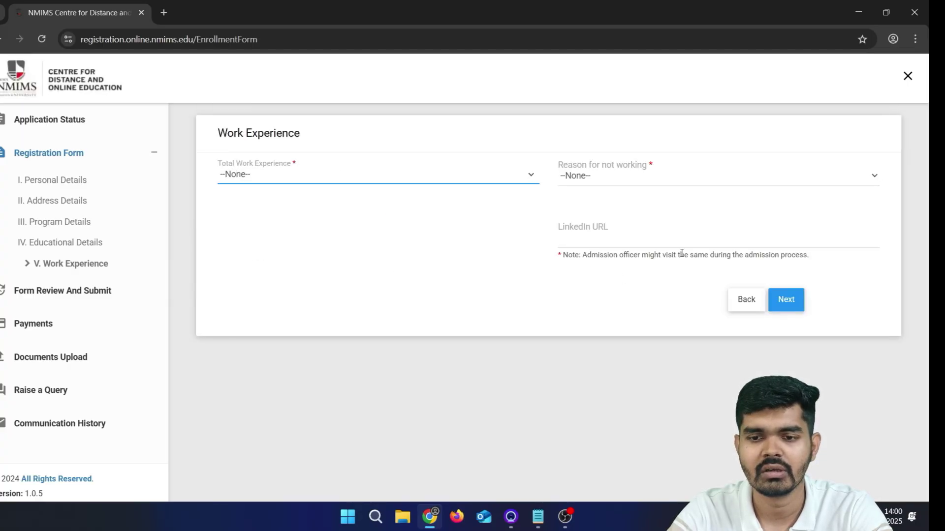
pyautogui.click(657, 175)
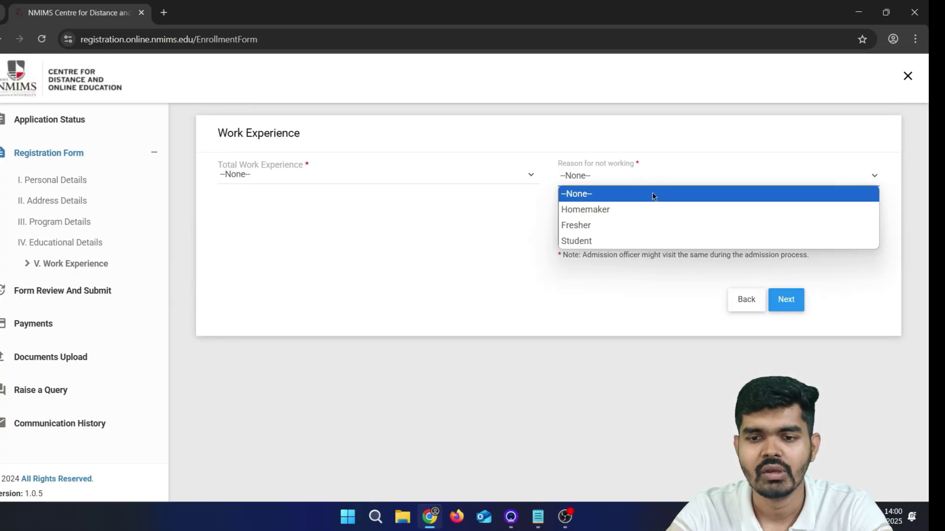
pyautogui.click(654, 235)
pyautogui.click(654, 235)
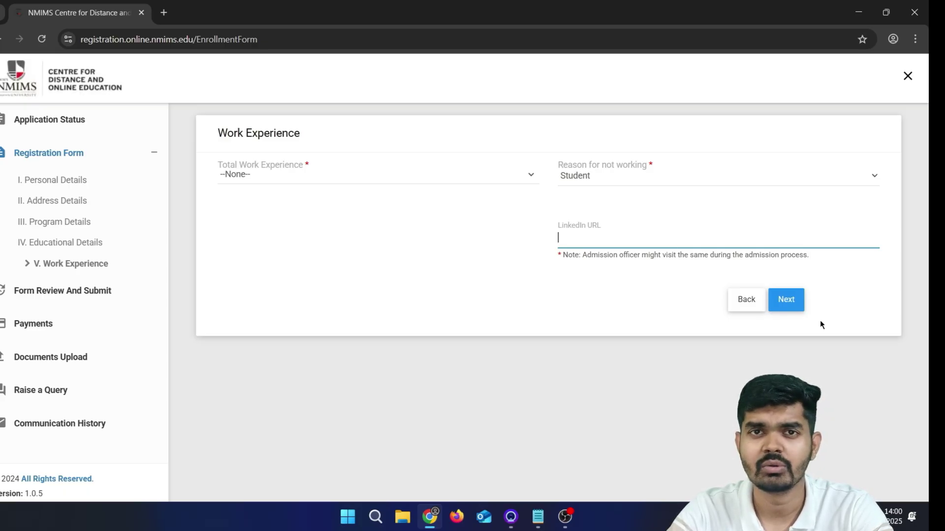
pyautogui.click(787, 302)
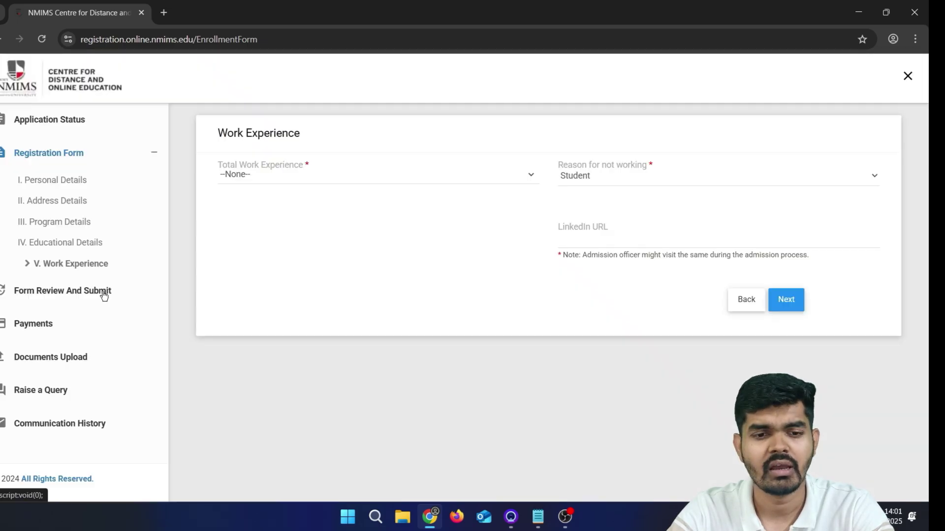
# Scroll the Form Review And Submit summary from Personal Details down to Work Experience
pyautogui.click(103, 293)
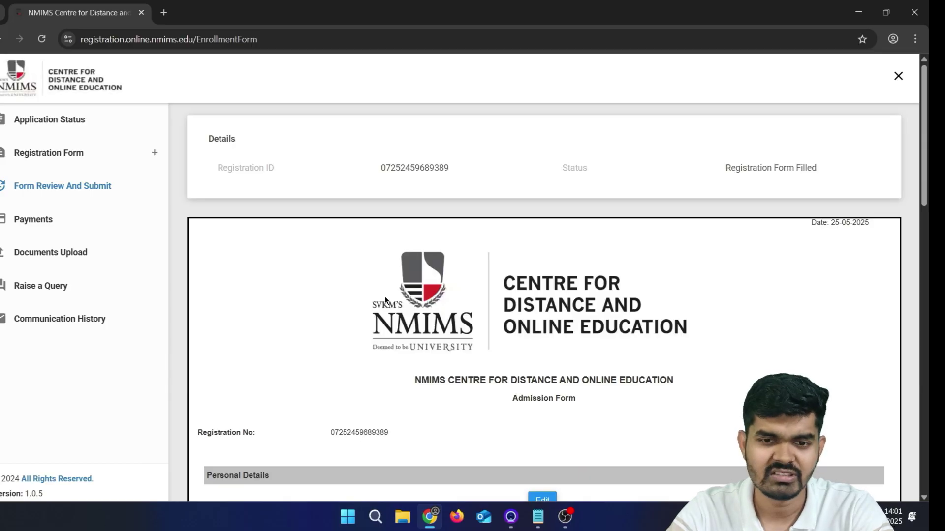
pyautogui.scroll(-1, 403, 317)
pyautogui.scroll(-1, 405, 321)
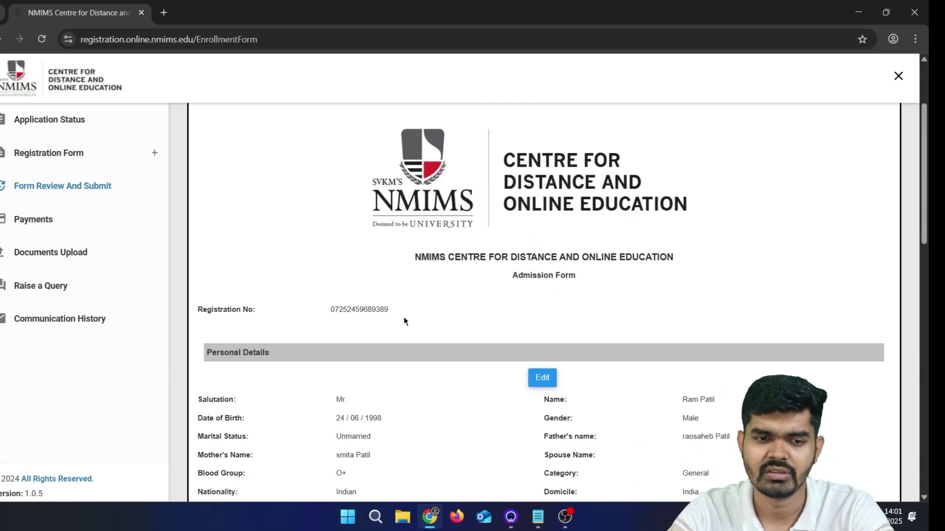
pyautogui.scroll(-1, 404, 321)
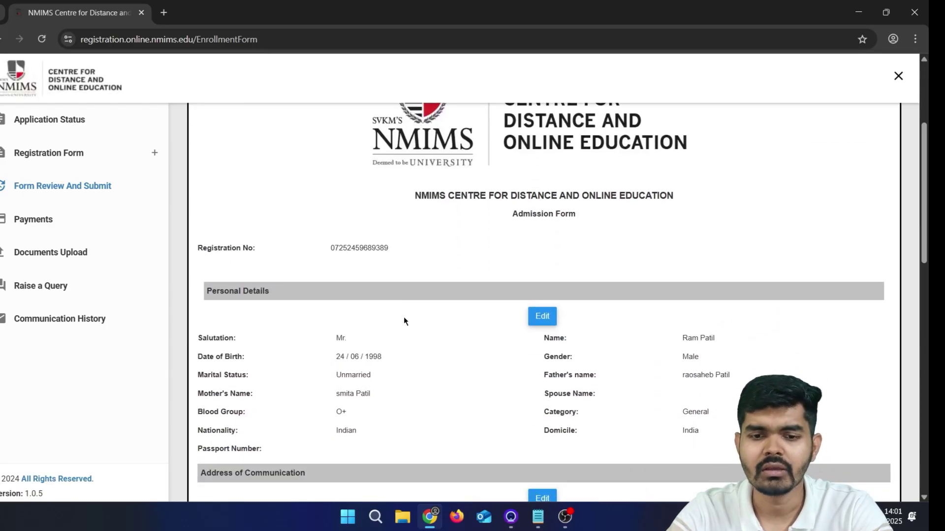
pyautogui.scroll(-2, 404, 321)
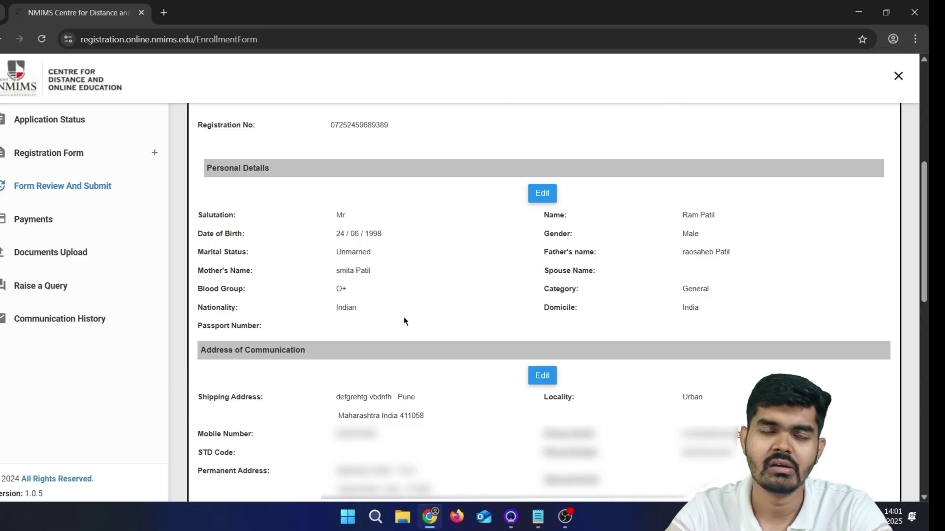
pyautogui.scroll(-1, 404, 320)
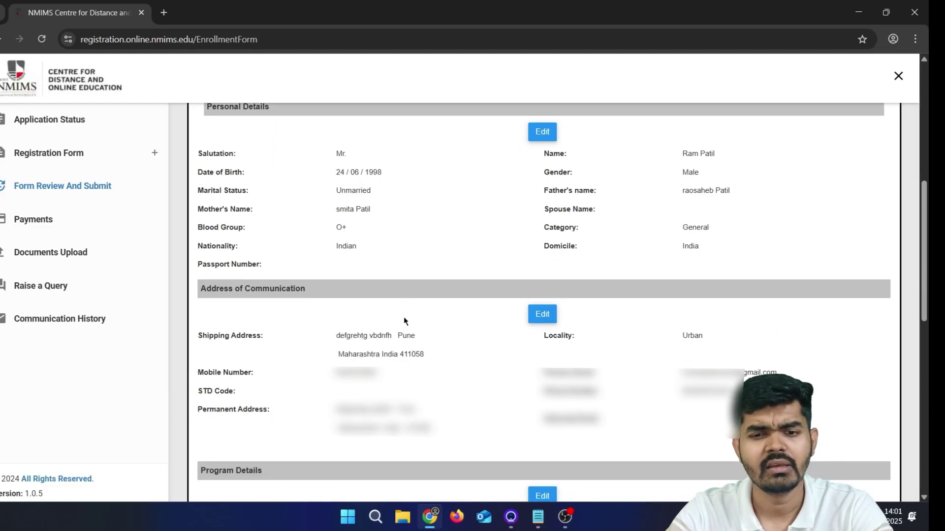
pyautogui.scroll(-1, 404, 321)
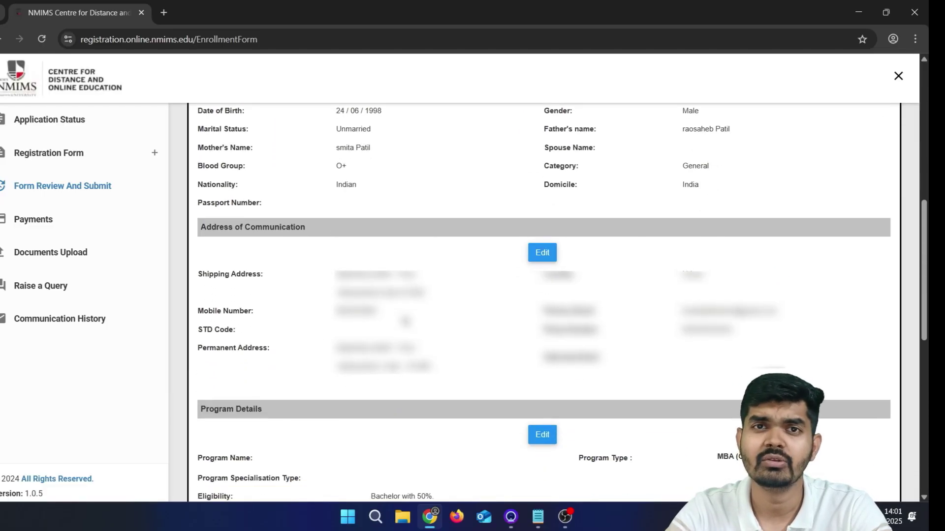
pyautogui.scroll(-1, 405, 321)
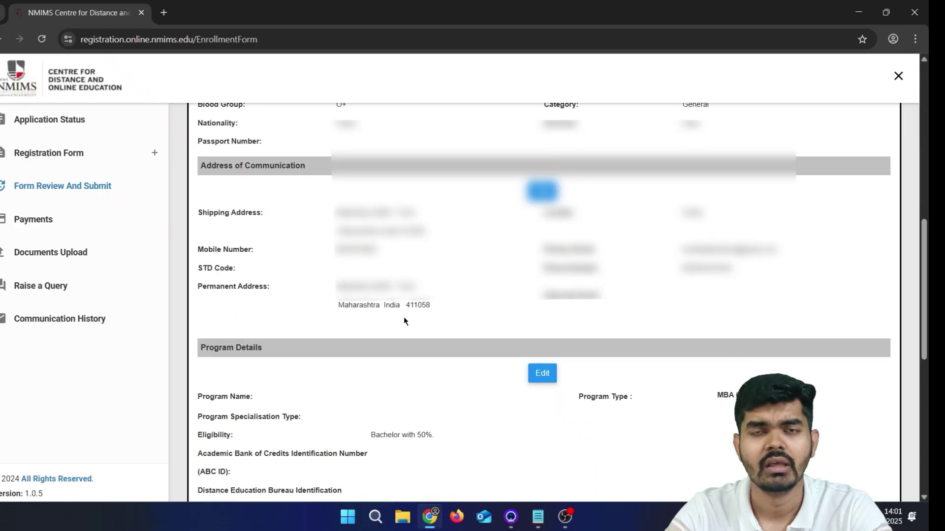
pyautogui.scroll(-1, 403, 320)
pyautogui.scroll(-1, 404, 321)
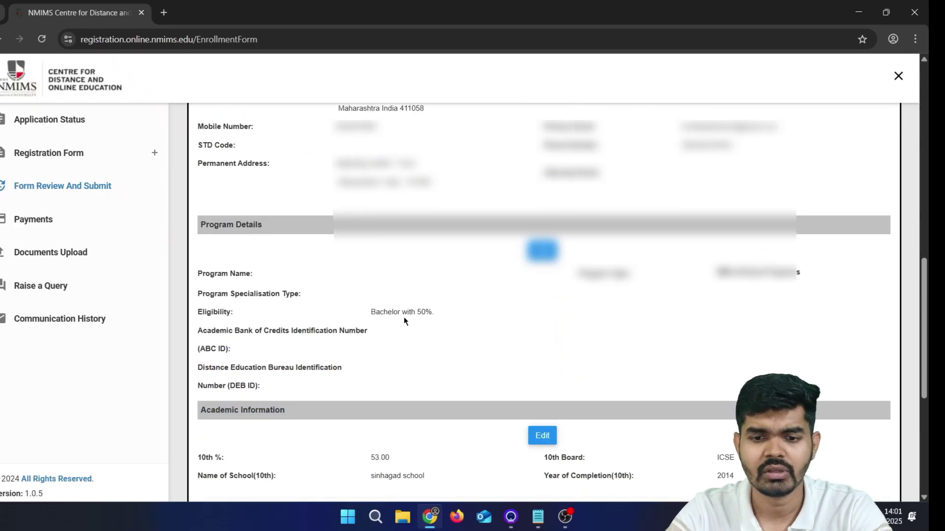
pyautogui.scroll(-2, 403, 321)
pyautogui.scroll(-3, 404, 320)
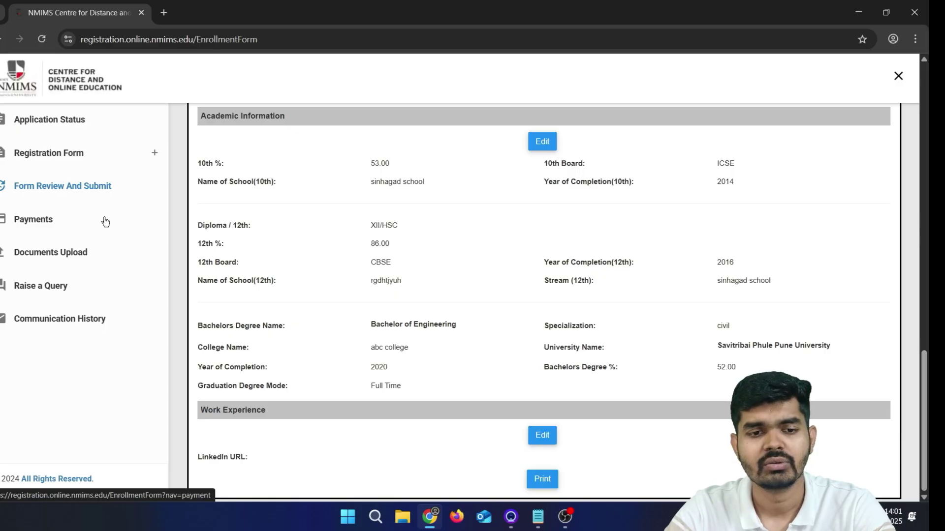
# Open the Payments section and scroll to view the fee payment options
pyautogui.click(106, 221)
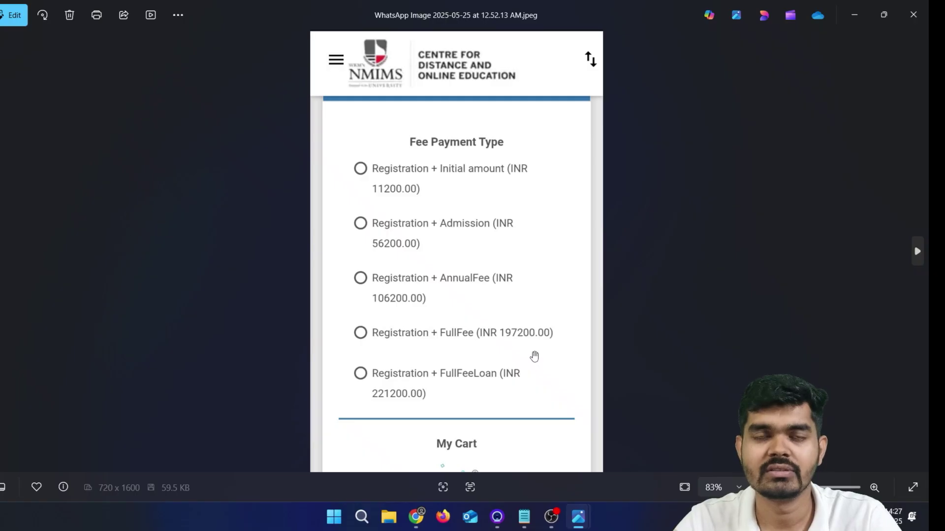
pyautogui.scroll(-1, 541, 325)
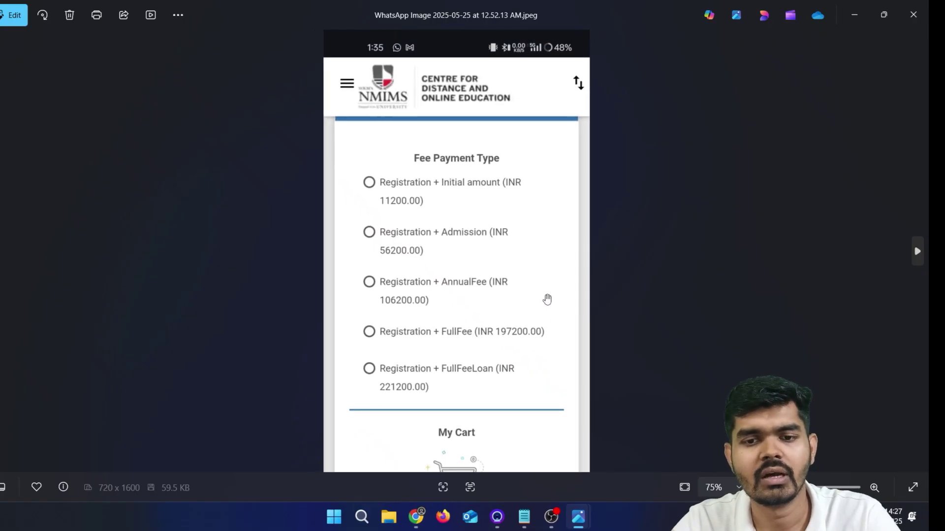
pyautogui.scroll(2, 547, 300)
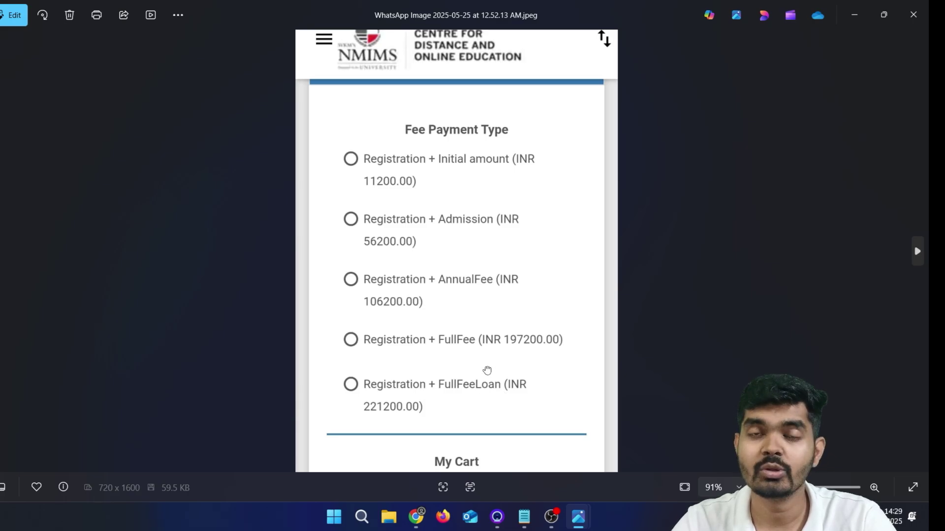
pyautogui.moveTo(487, 372); pyautogui.dragTo(487, 378)
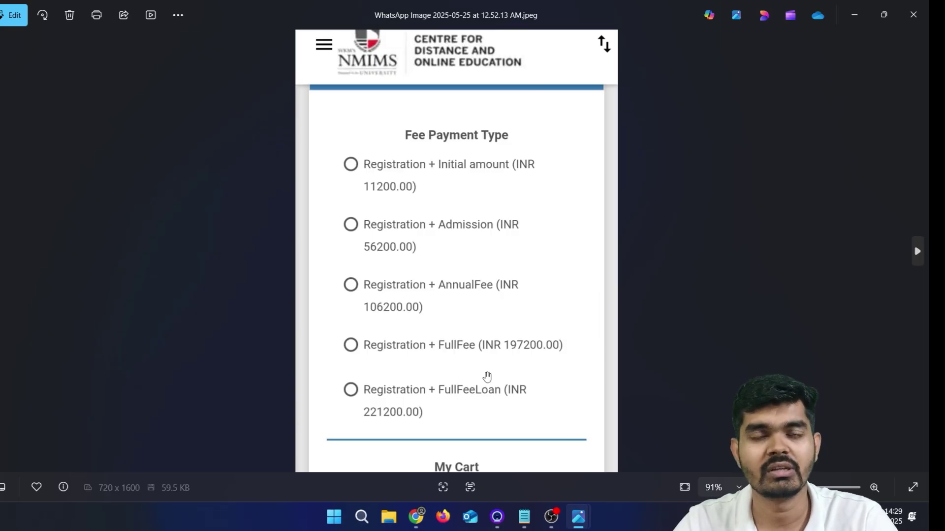
pyautogui.moveTo(491, 387); pyautogui.dragTo(494, 380)
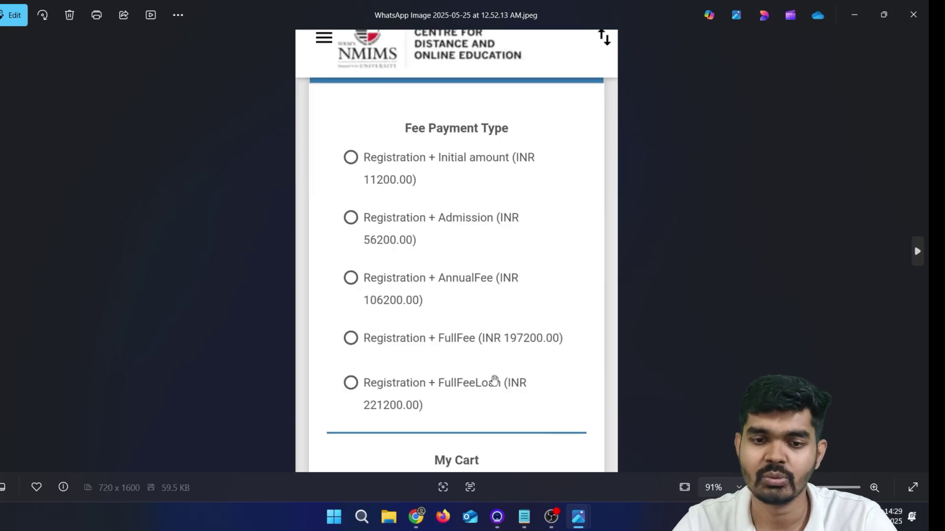
pyautogui.scroll(1, 495, 364)
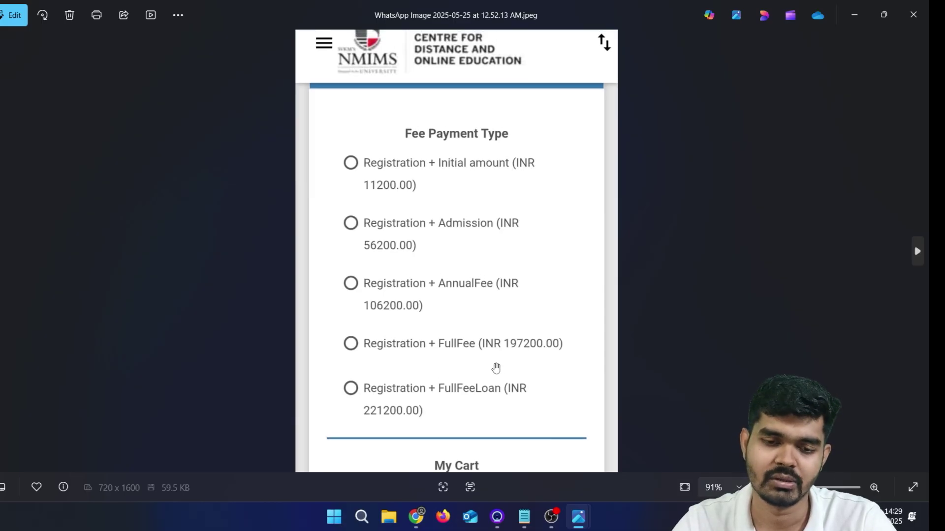
pyautogui.moveTo(496, 367); pyautogui.dragTo(497, 346)
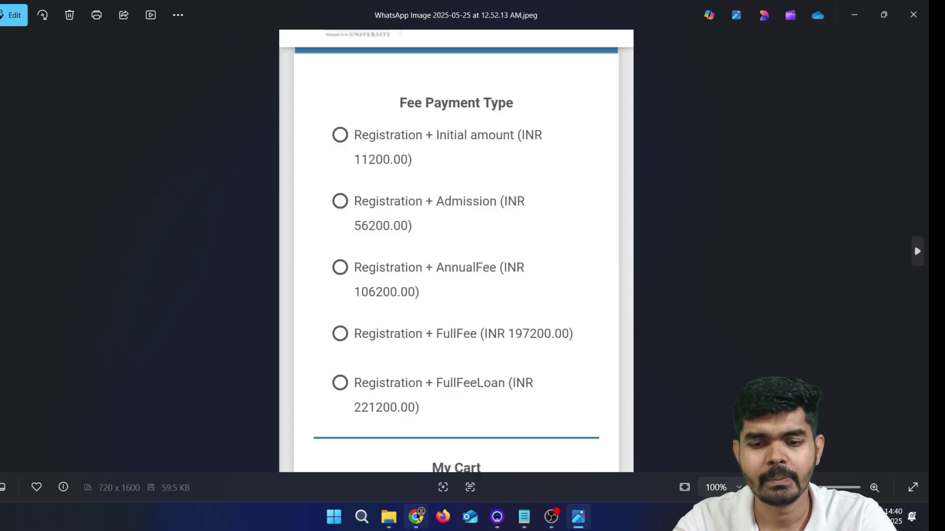
pyautogui.moveTo(416, 517)
pyautogui.click(418, 480)
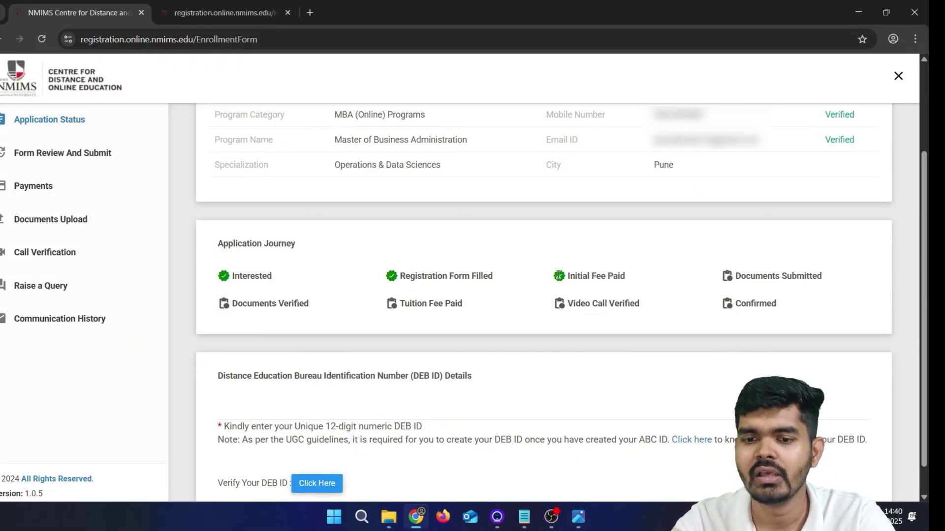
# Show the Payments page's transaction record listing the ₹11200.00 payment dated May 21, 2025
pyautogui.click(58, 191)
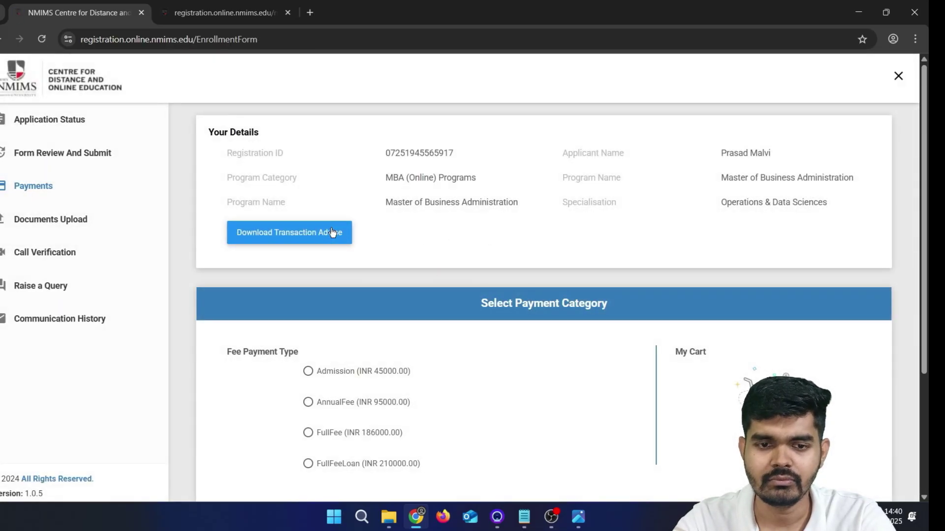
pyautogui.click(328, 231)
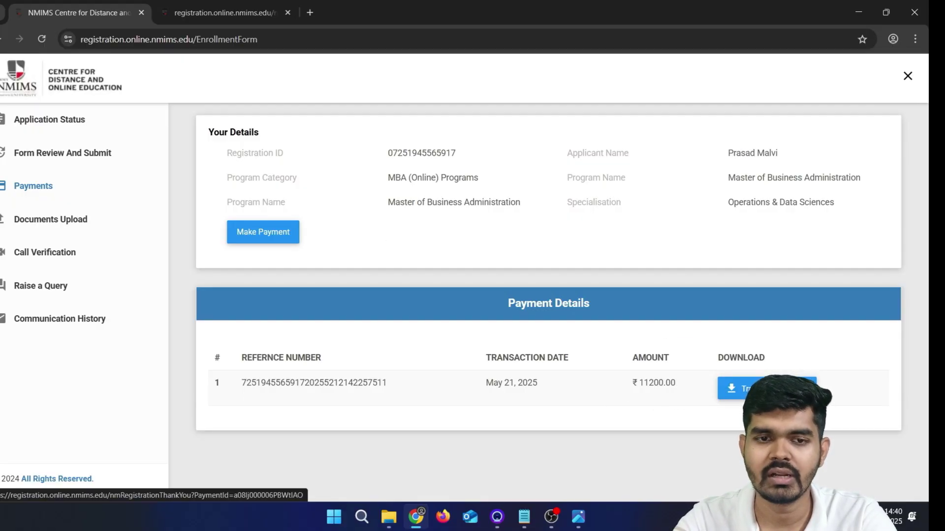
pyautogui.click(221, 12)
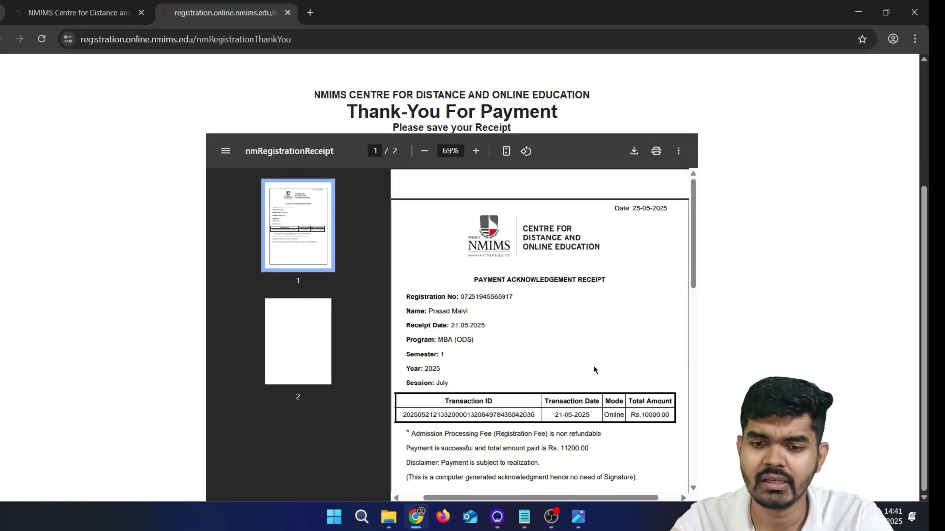
pyautogui.scroll(-1, 593, 370)
pyautogui.scroll(1, 592, 370)
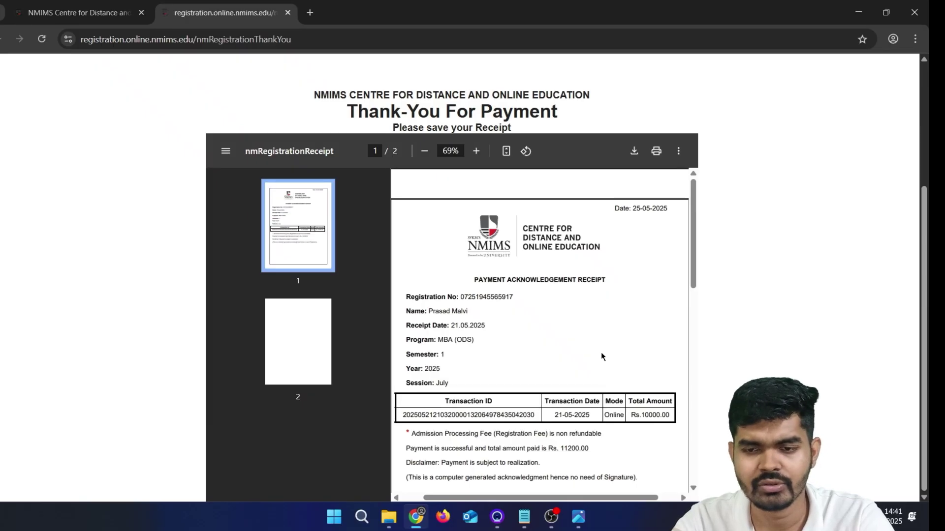
pyautogui.scroll(-3, 601, 356)
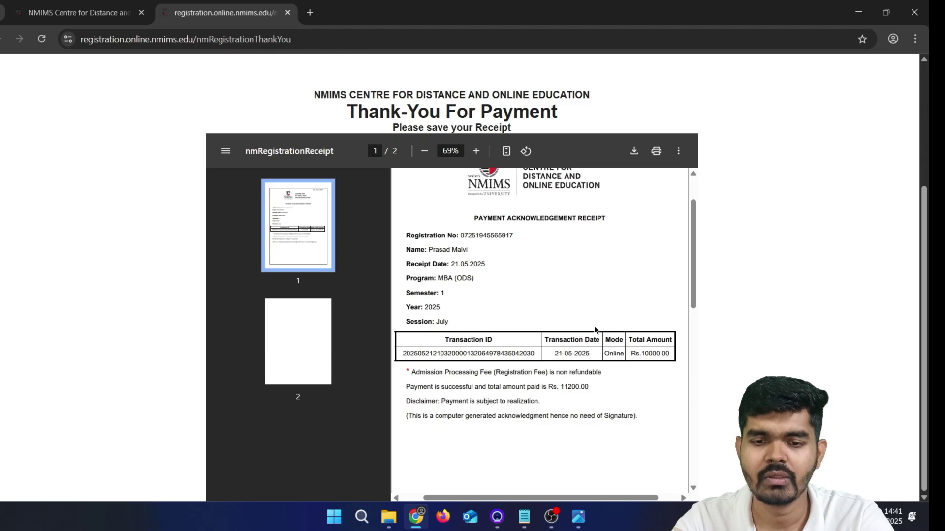
pyautogui.click(108, 9)
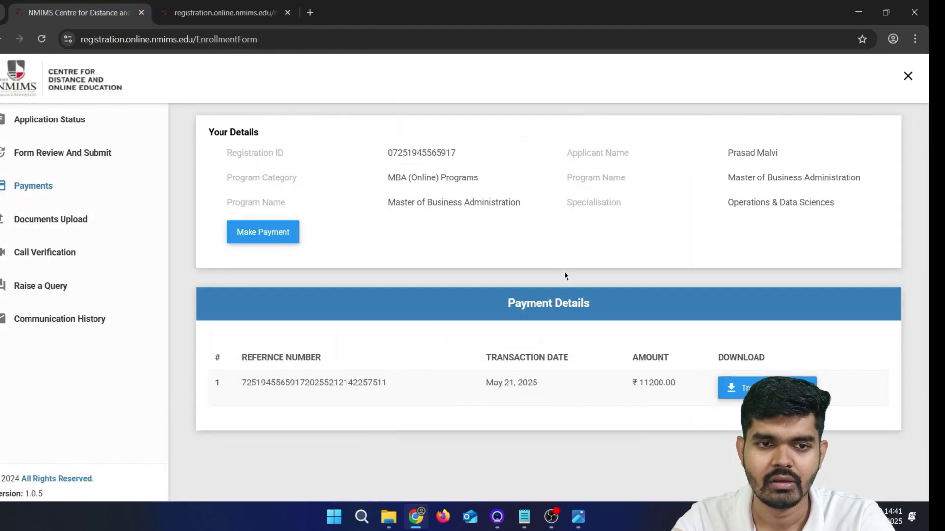
# Under Make Payment, select the FullFee (INR 186000.00) category and scroll to the payment modes
pyautogui.click(289, 233)
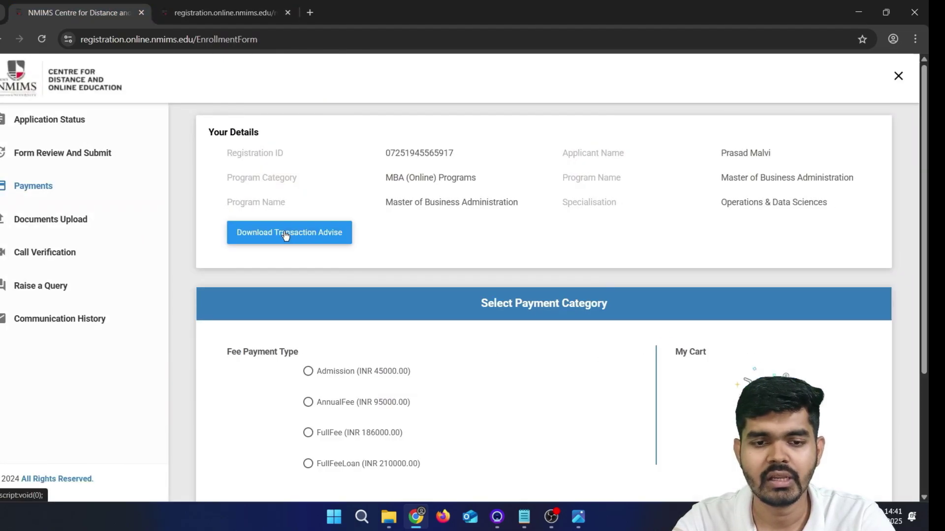
pyautogui.scroll(-1, 499, 282)
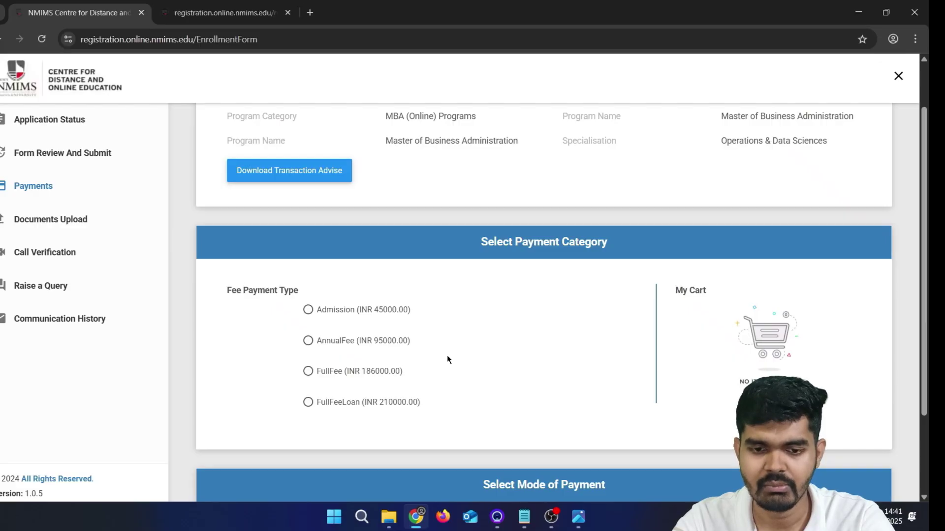
pyautogui.click(390, 374)
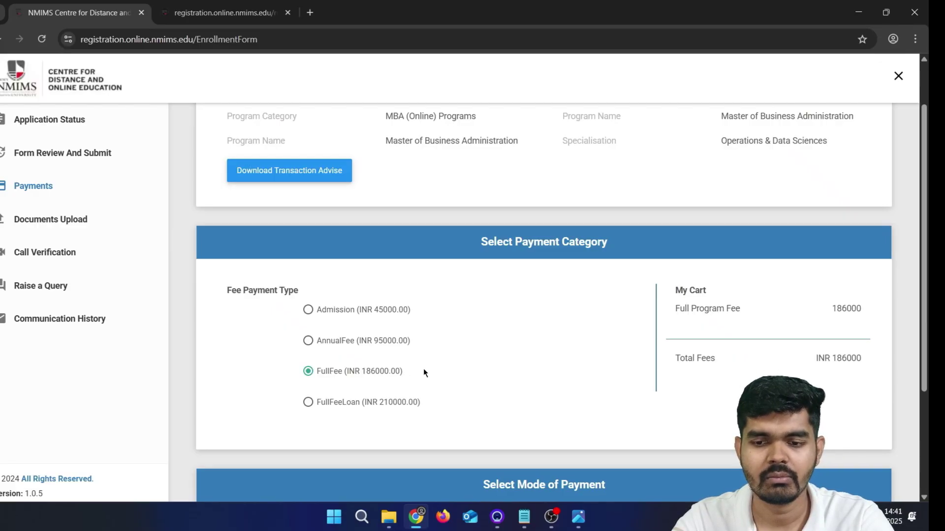
pyautogui.scroll(-2, 424, 372)
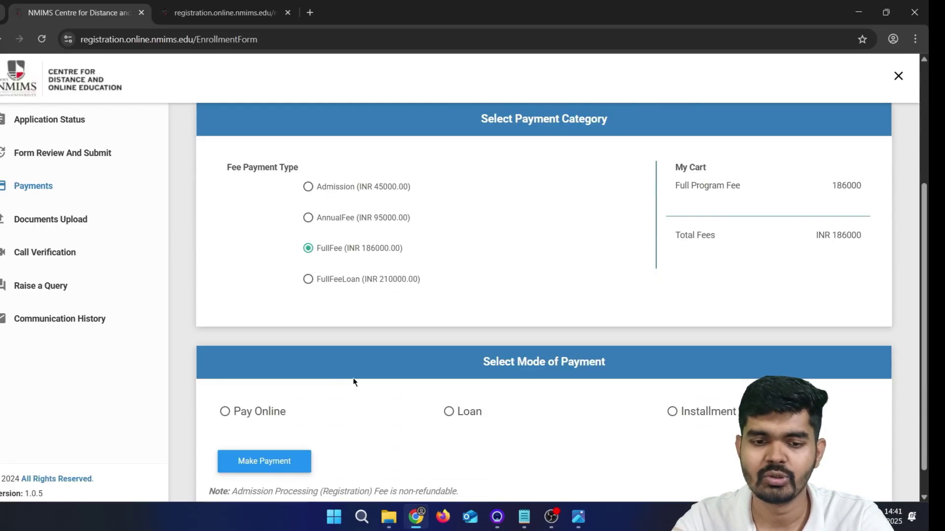